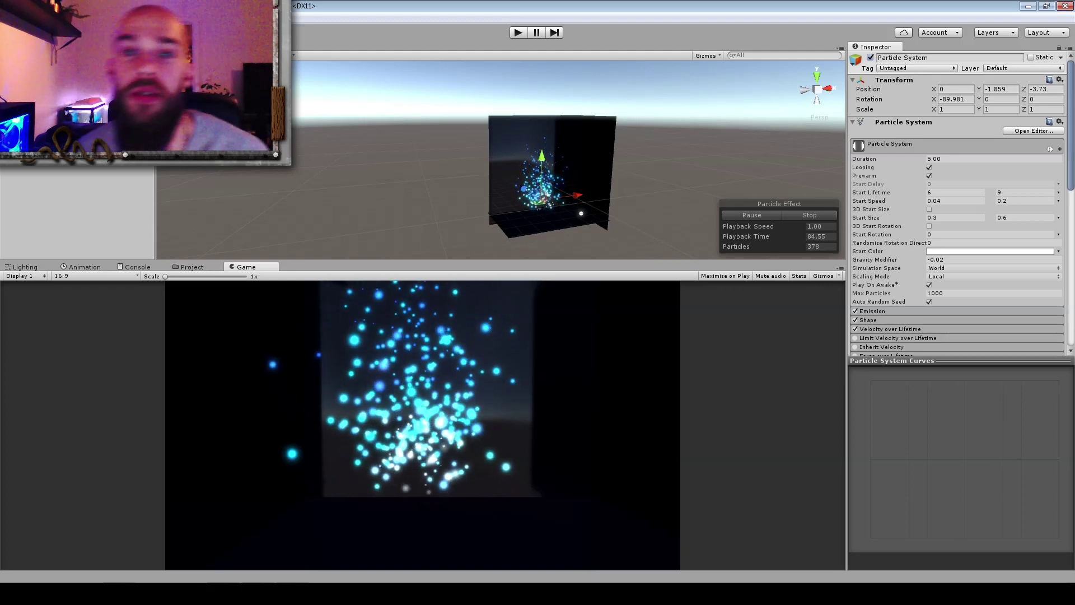
Glance at Photoshop, then orbit the Scene view closer to the particle box.
{"action": "scroll", "coordinate": [966, 218], "scroll_direction": "down", "scroll_amount": 5}
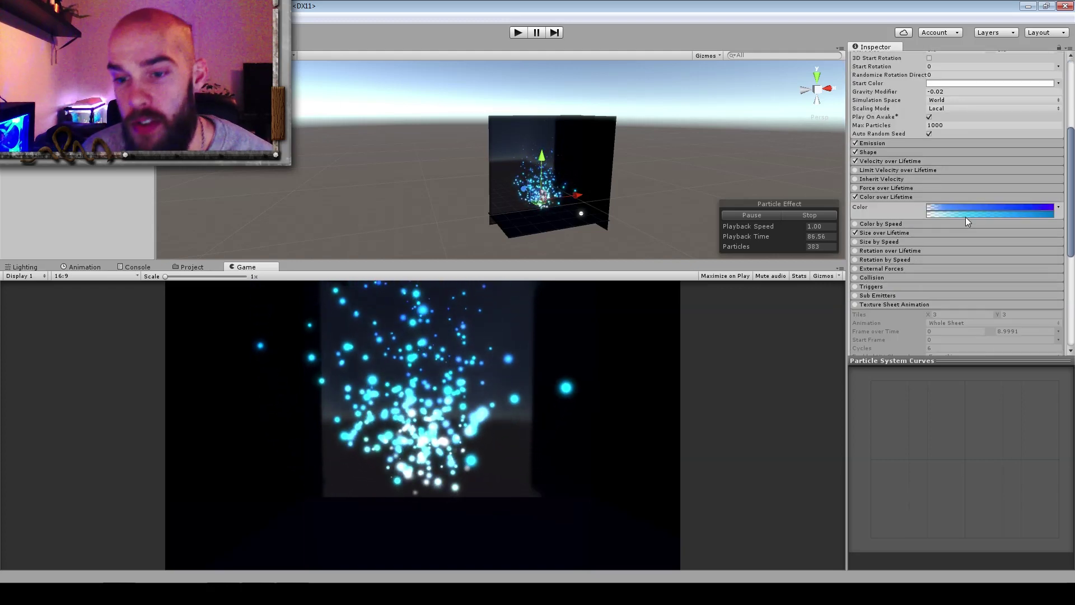
{"action": "scroll", "coordinate": [966, 217], "scroll_direction": "up", "scroll_amount": 5}
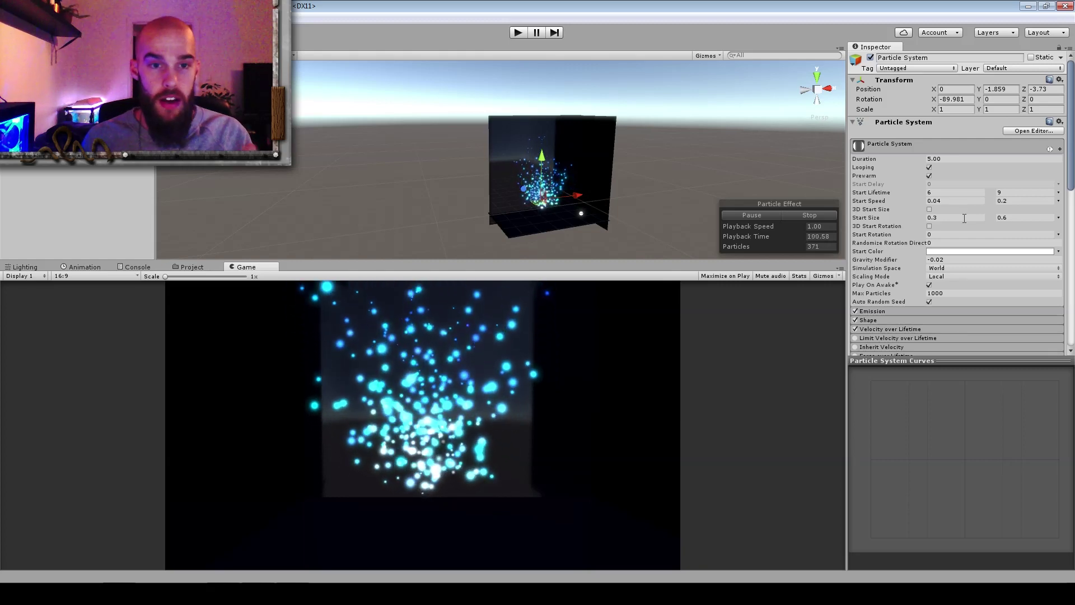
{"action": "key", "text": "alt+Tab"}
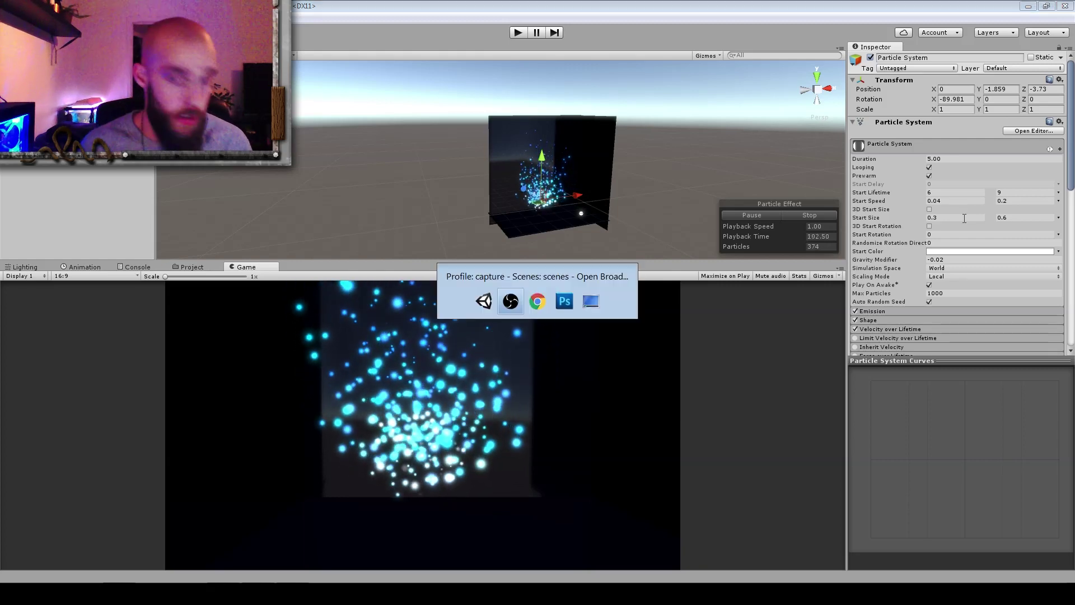
{"action": "key", "text": "alt+Tab"}
{"action": "key", "text": "alt+Tab"}
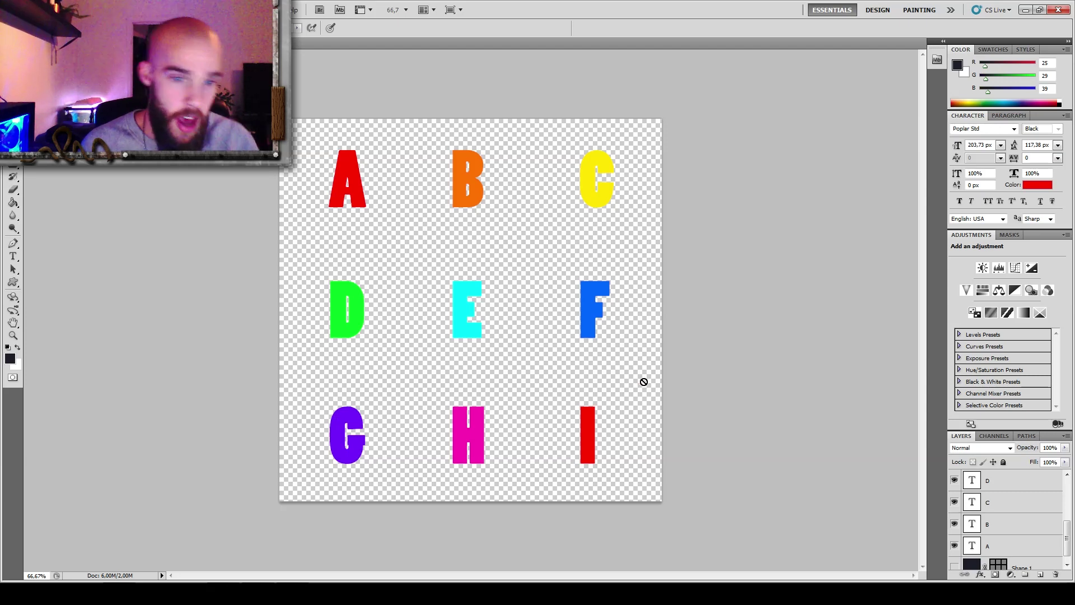
{"action": "key", "text": "alt+Tab"}
{"action": "key", "text": "alt+Tab"}
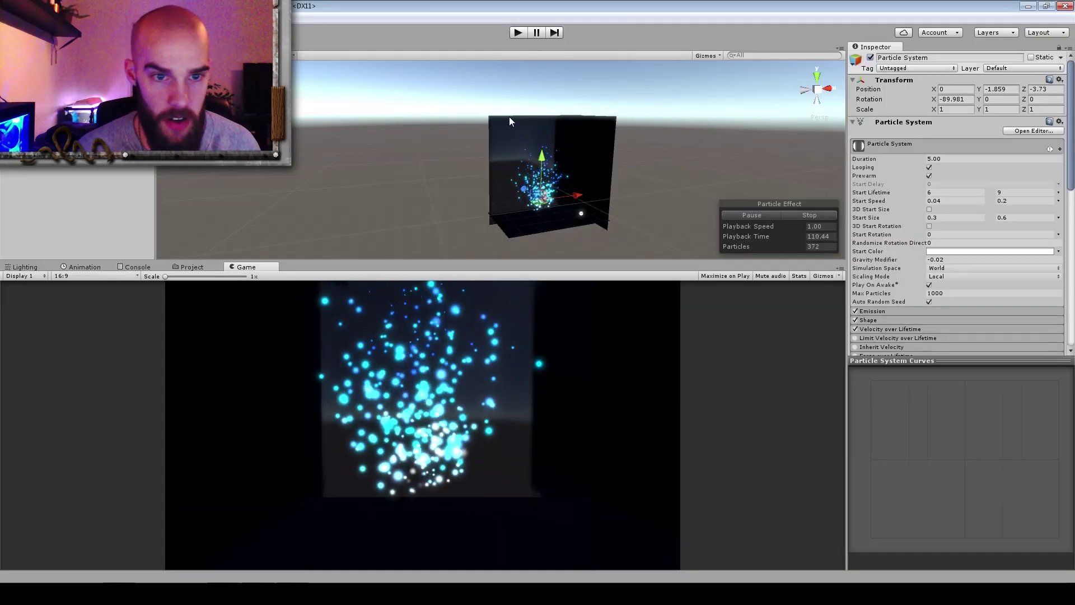
{"action": "left_click_drag", "start_coordinate": [600, 152], "coordinate": [598, 357], "text": "alt"}
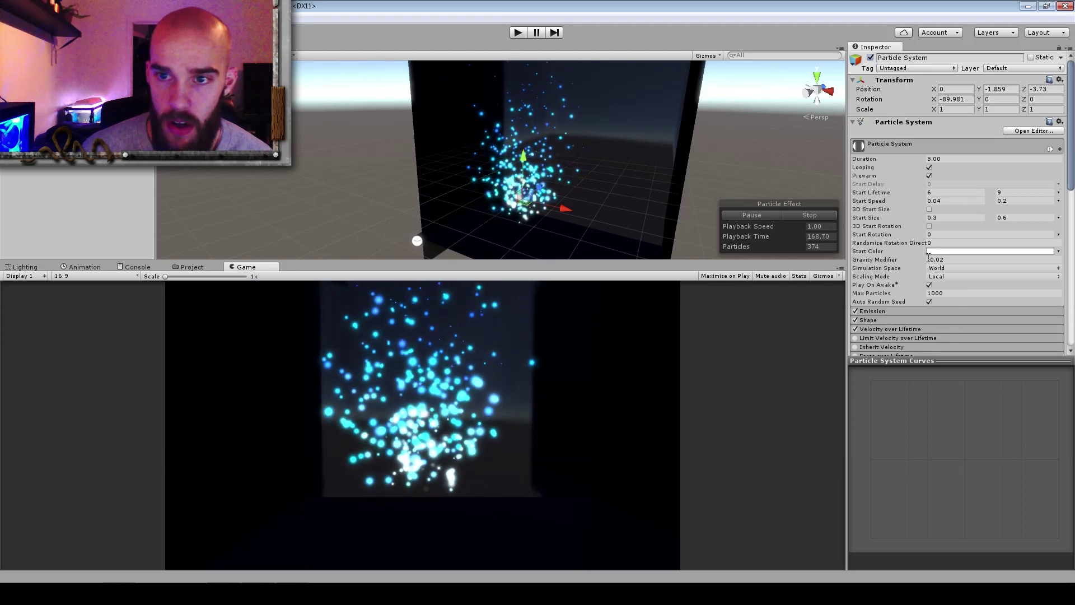
Open the Project panel's Assets > Materials folder and inspect the curlsSheet texture.
{"action": "scroll", "coordinate": [924, 240], "scroll_direction": "down", "scroll_amount": 10}
{"action": "scroll", "coordinate": [896, 252], "scroll_direction": "up", "scroll_amount": 5}
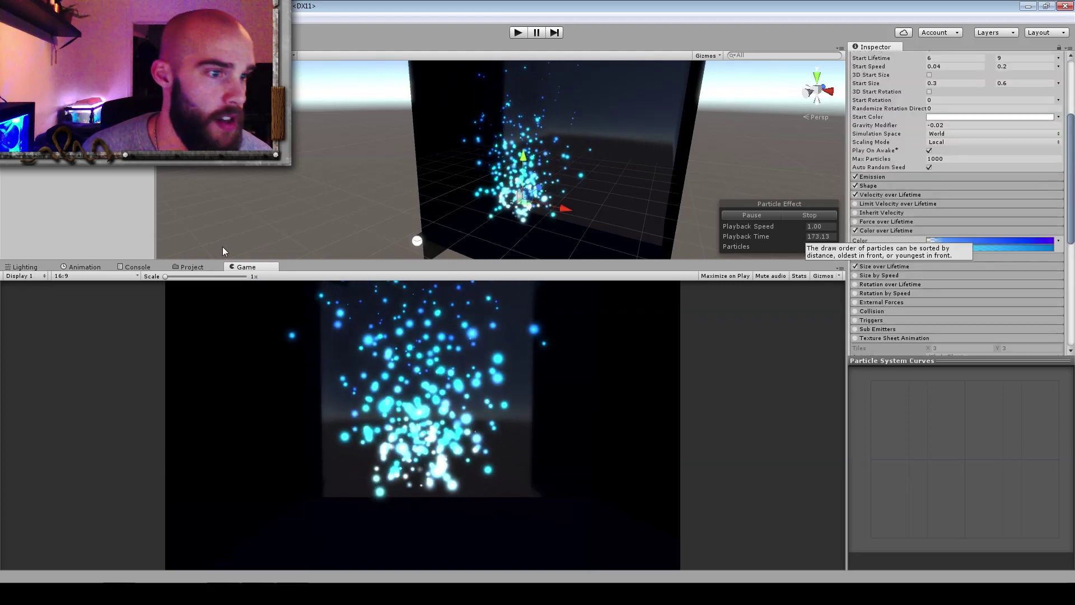
{"action": "left_click", "coordinate": [192, 267]}
{"action": "left_click", "coordinate": [243, 413]}
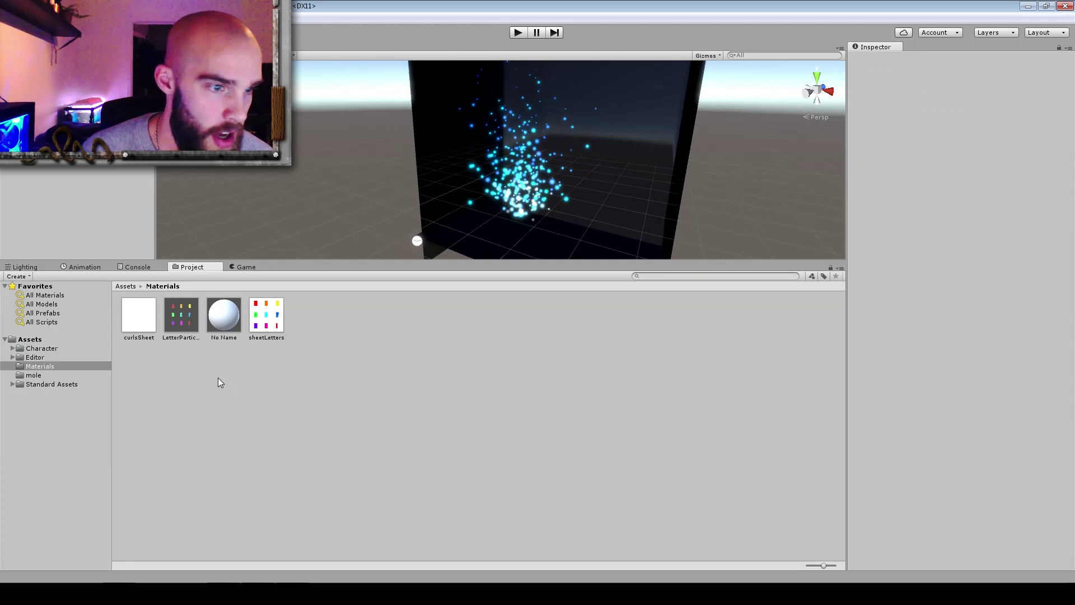
{"action": "left_click", "coordinate": [149, 314]}
Delete the LetterParticleMaterial asset.
{"action": "left_click", "coordinate": [183, 315]}
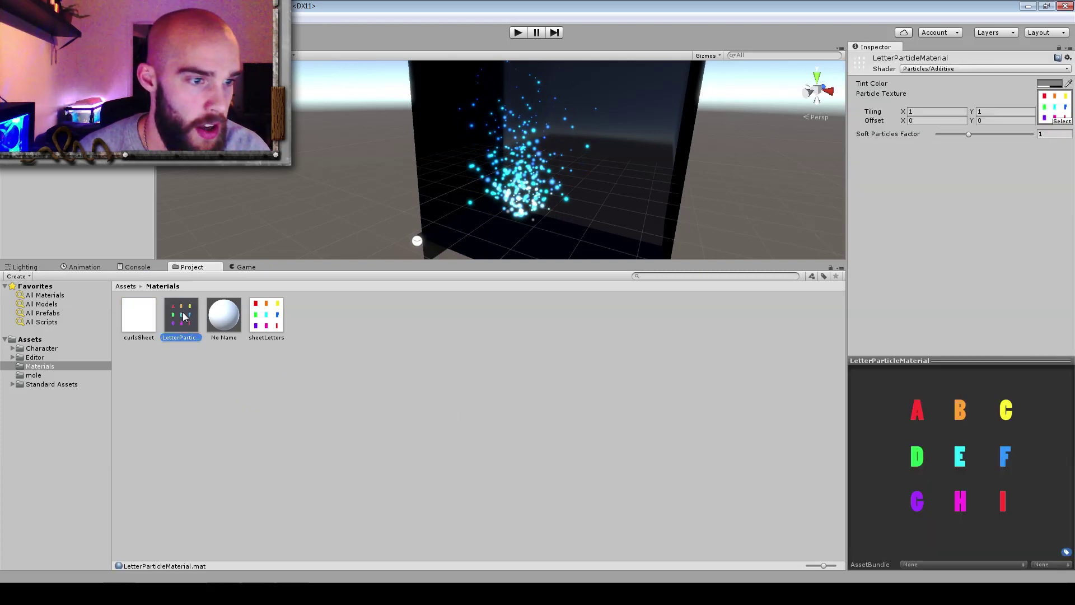
{"action": "key", "text": "Delete"}
{"action": "key", "text": "Return"}
Create a new material named textureSheetAnimationMat in the Materials folder.
{"action": "right_click", "coordinate": [355, 326]}
{"action": "mouse_move", "coordinate": [434, 331]}
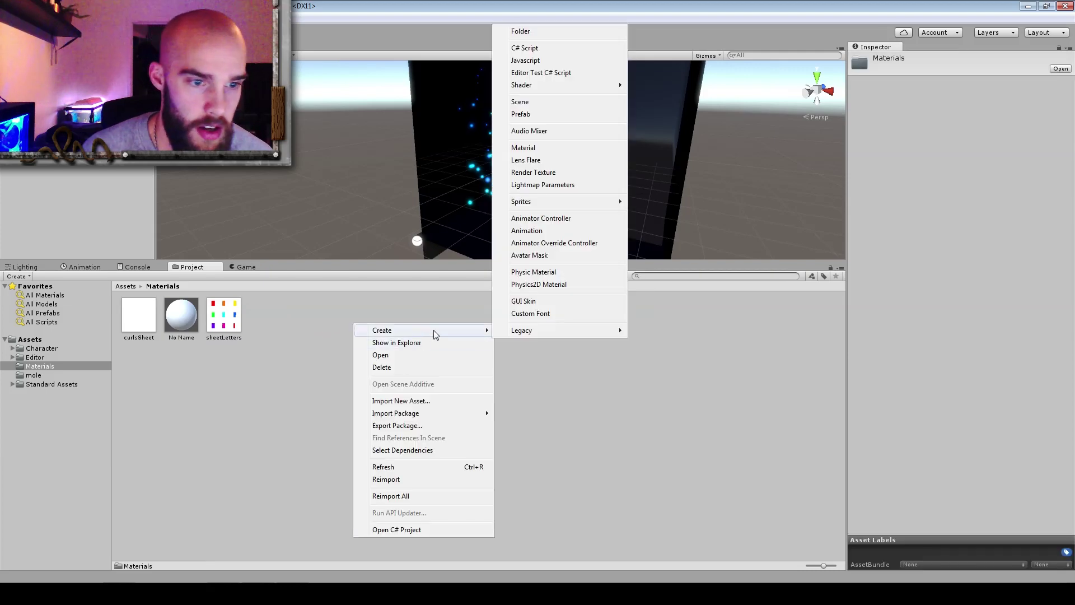
{"action": "left_click", "coordinate": [561, 149]}
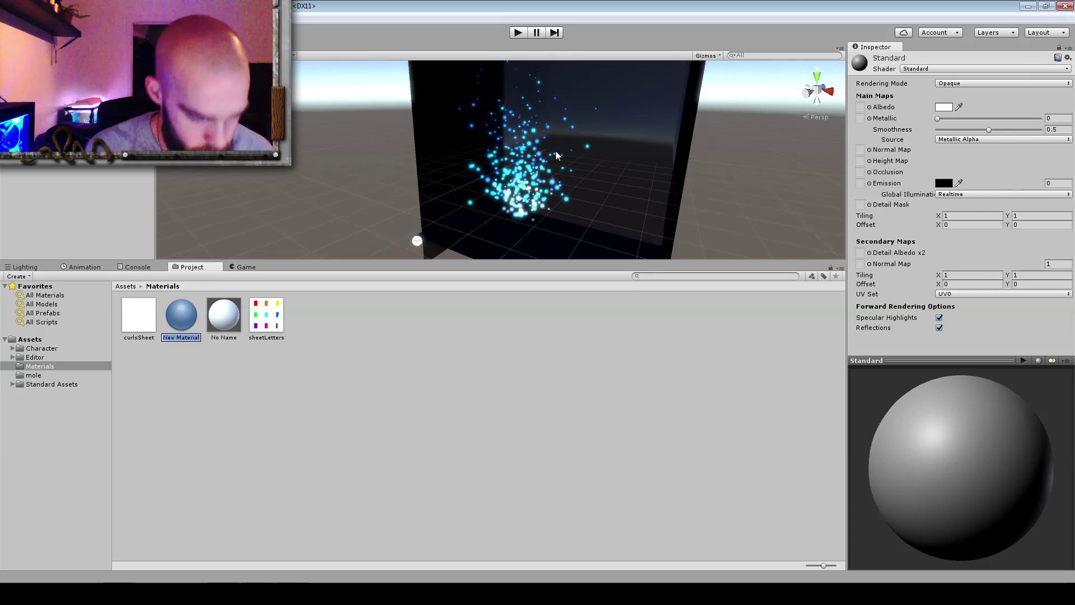
{"action": "type", "text": "te"}
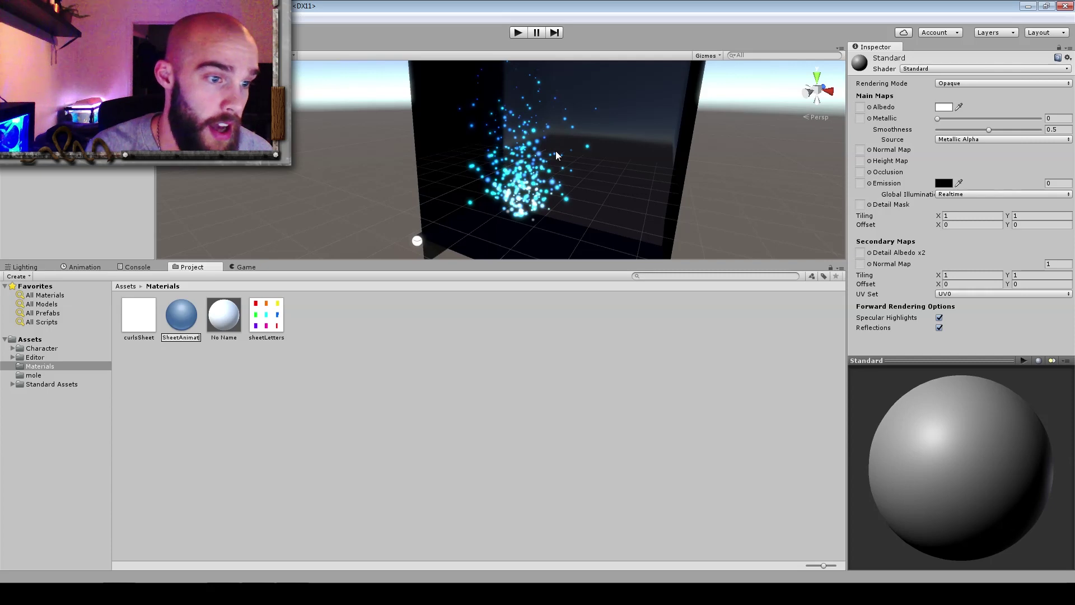
{"action": "key", "text": "Return"}
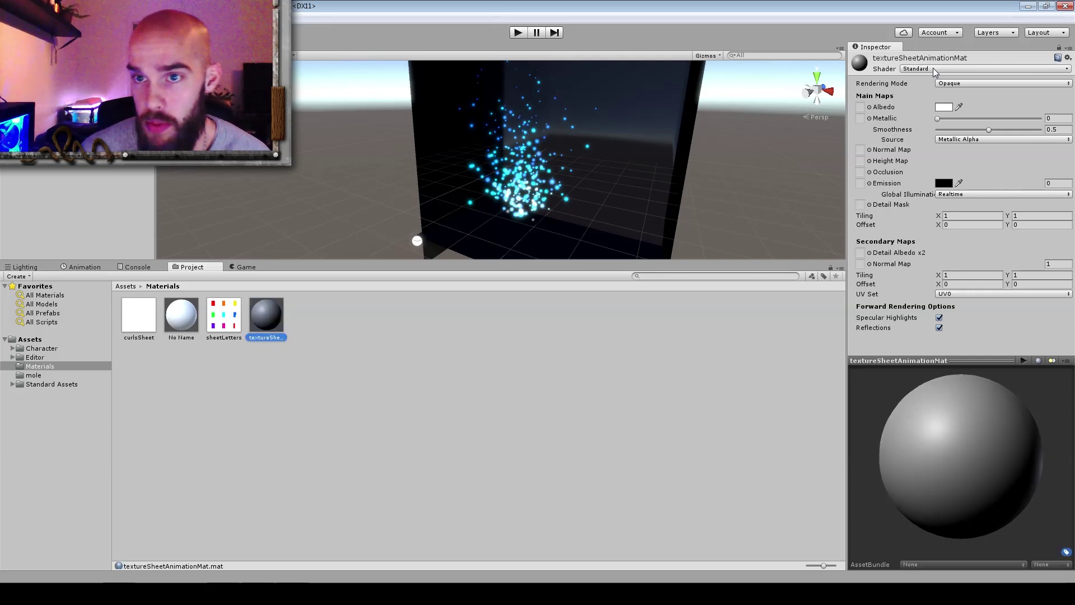
Change textureSheetAnimationMat's shader from Standard to Particles/Additive.
{"action": "mouse_move", "coordinate": [951, 394]}
{"action": "left_mouse_down"}
{"action": "mouse_move", "coordinate": [917, 480]}
{"action": "mouse_move", "coordinate": [946, 403]}
{"action": "left_mouse_up"}
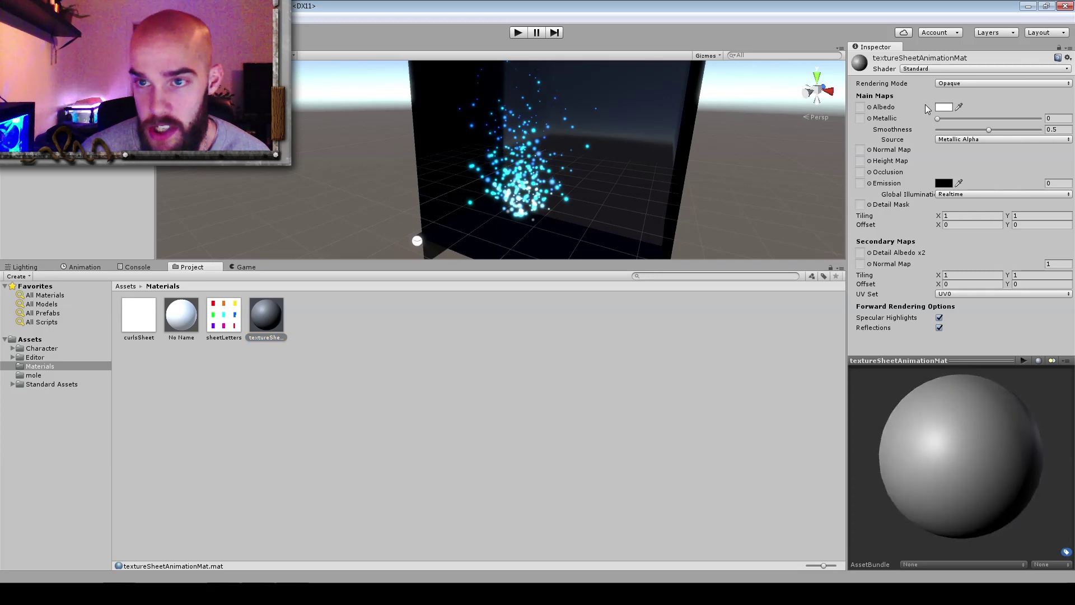
{"action": "left_click", "coordinate": [933, 69]}
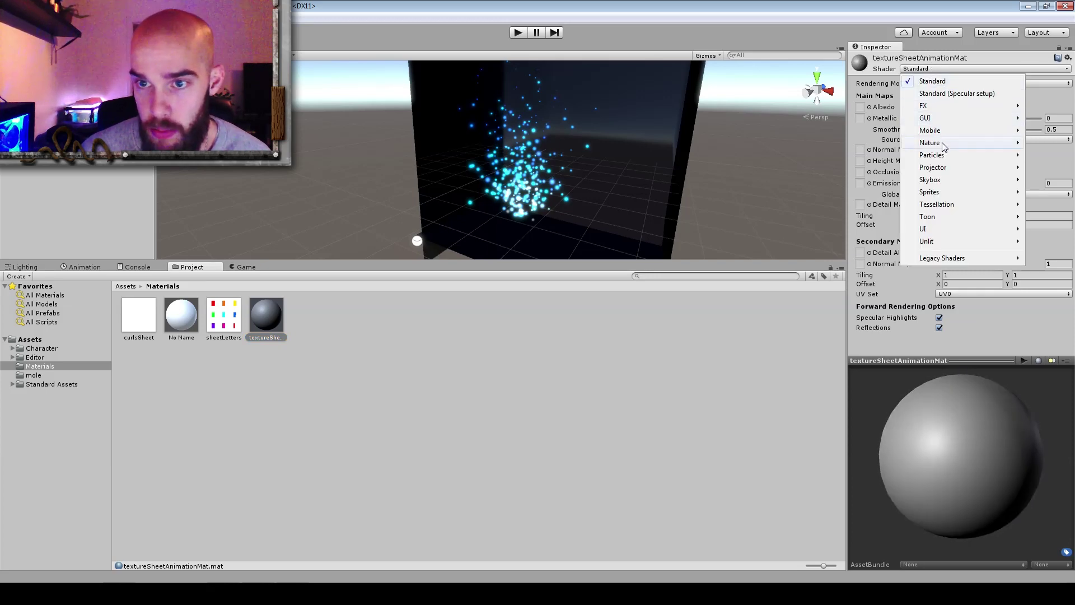
{"action": "mouse_move", "coordinate": [944, 160]}
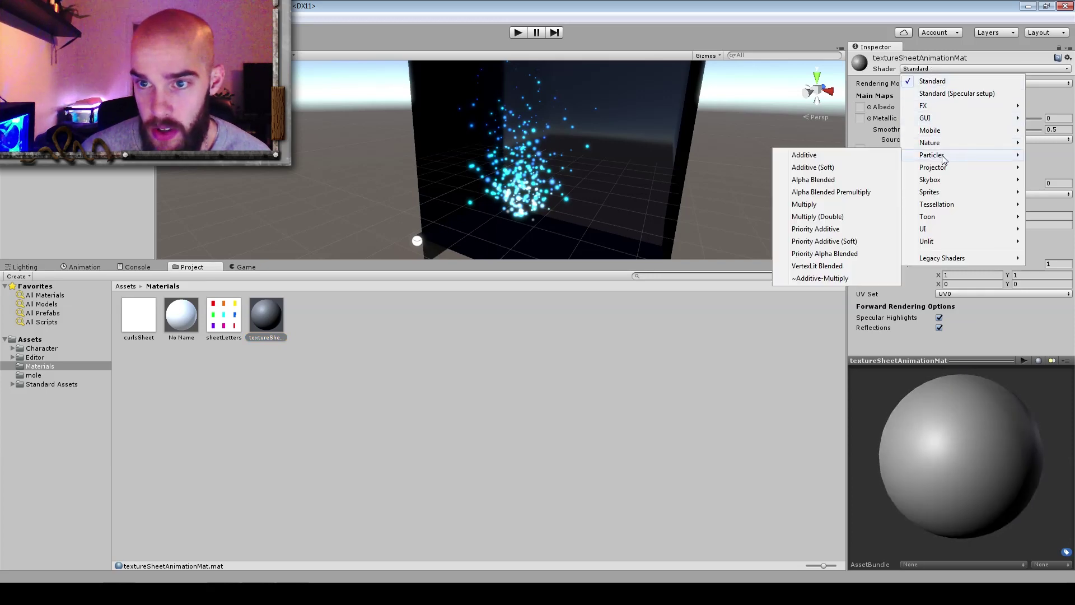
{"action": "left_click", "coordinate": [871, 156]}
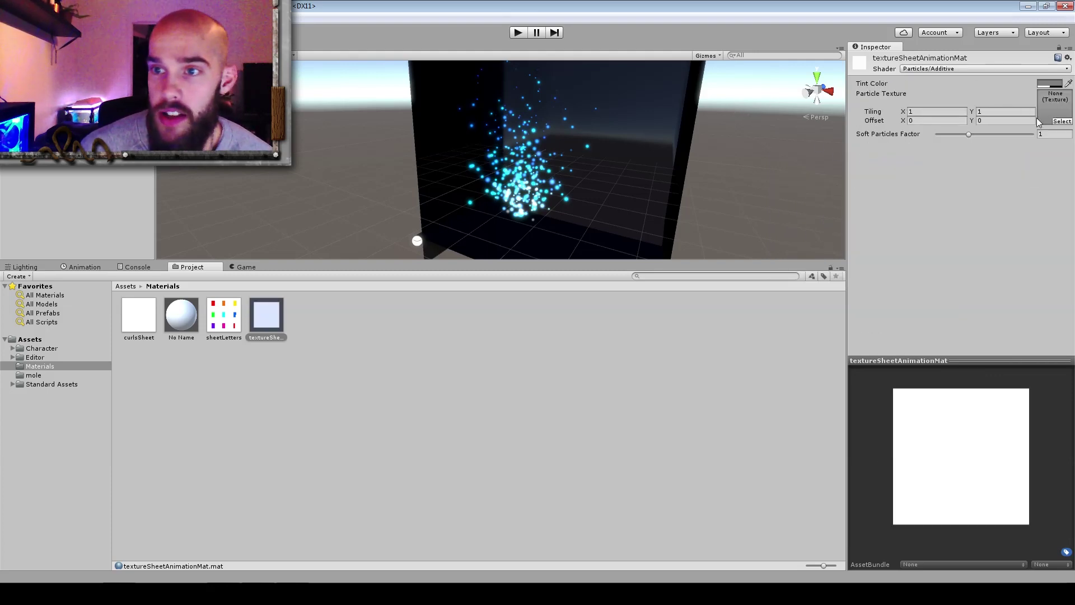
{"action": "key", "text": "alt+Tab"}
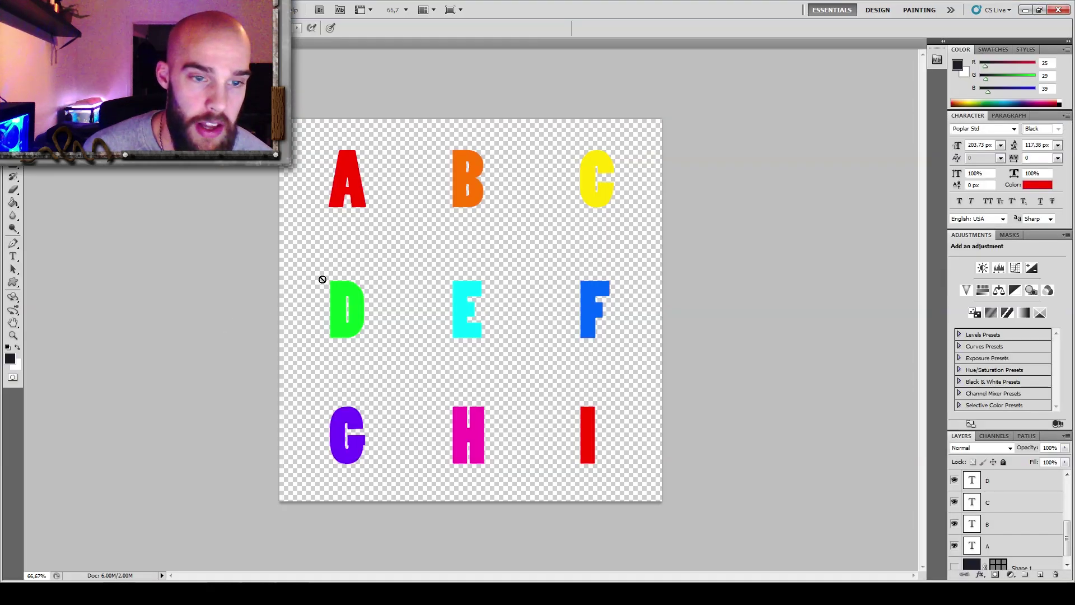
{"action": "key", "text": "alt+Tab"}
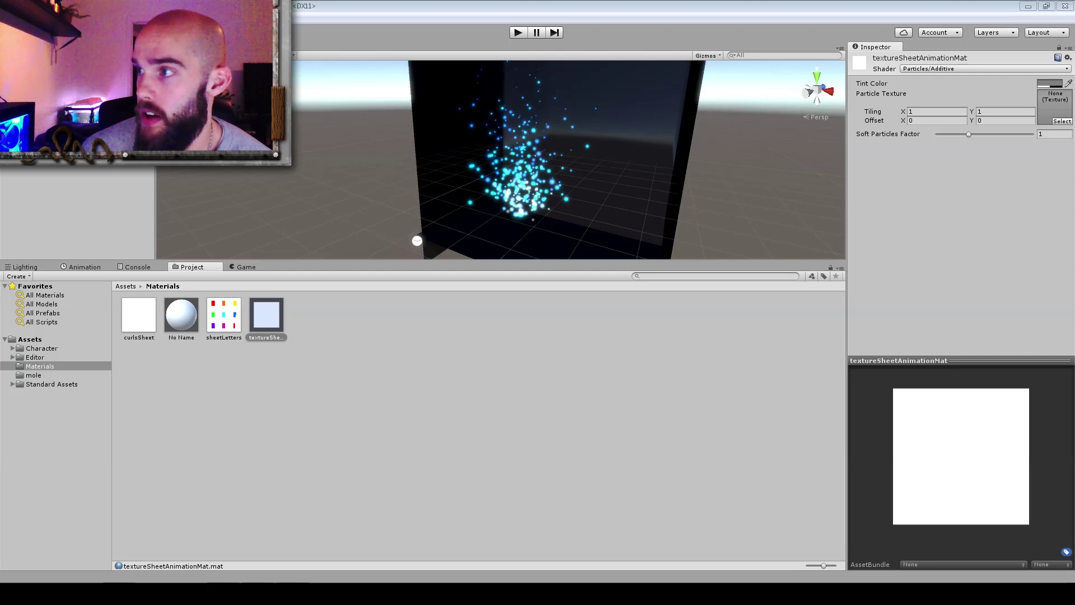
Drop the sheetLetters texture into textureSheetAnimationMat's Particle Texture slot.
{"action": "left_click", "coordinate": [674, 5]}
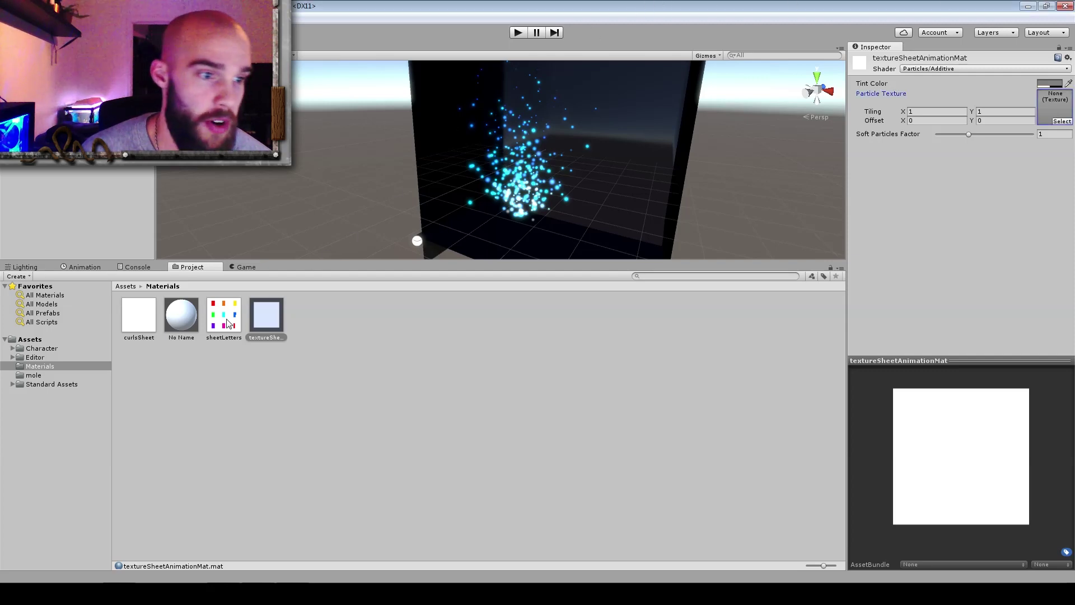
{"action": "left_click_drag", "start_coordinate": [229, 324], "coordinate": [1058, 109]}
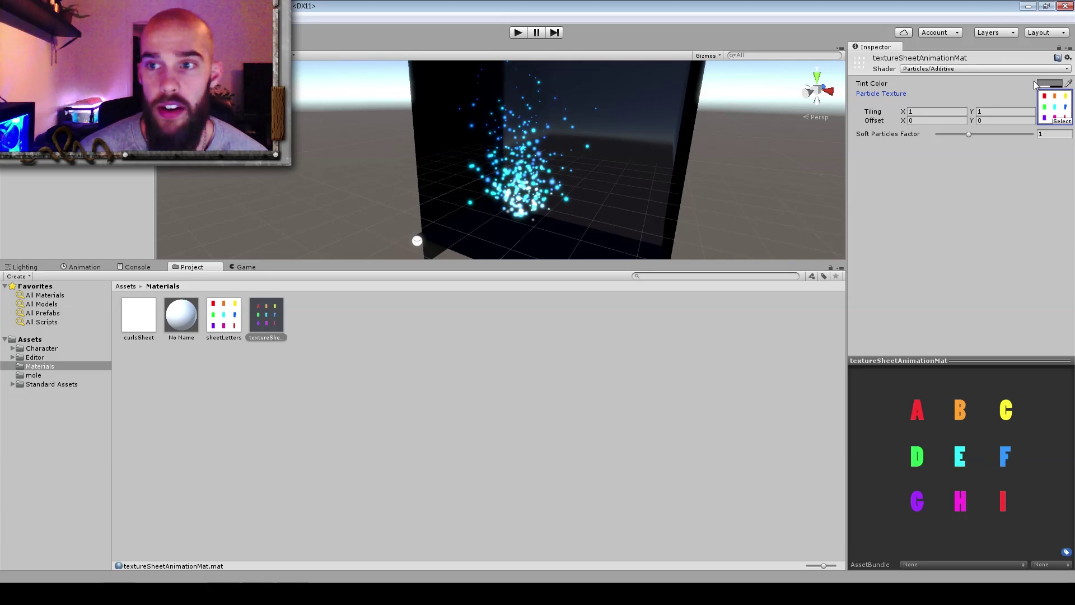
{"action": "left_click", "coordinate": [526, 193]}
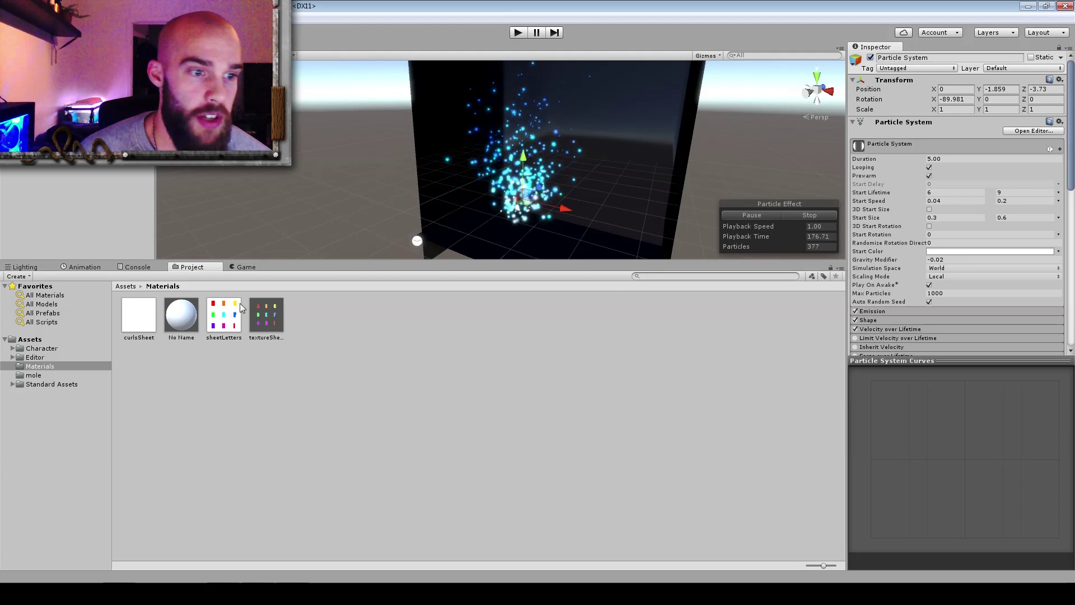
Assign textureSheetAnimationMat to the Renderer module's Material and view the letters in the Game view.
{"action": "scroll", "coordinate": [993, 229], "scroll_direction": "down", "scroll_amount": 5}
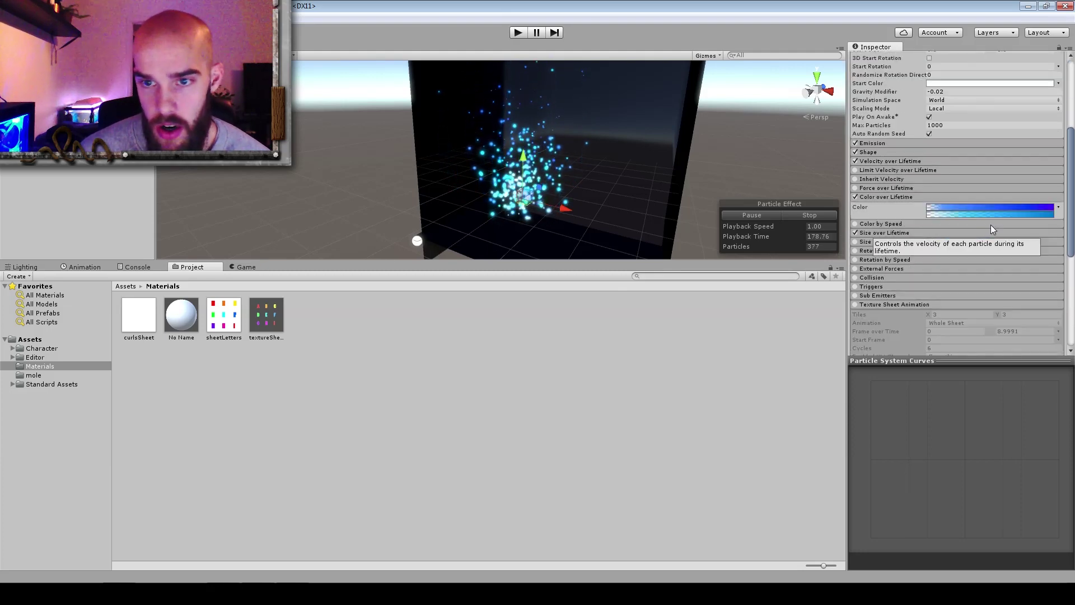
{"action": "scroll", "coordinate": [993, 229], "scroll_direction": "down", "scroll_amount": 3}
{"action": "scroll", "coordinate": [992, 228], "scroll_direction": "up", "scroll_amount": 8}
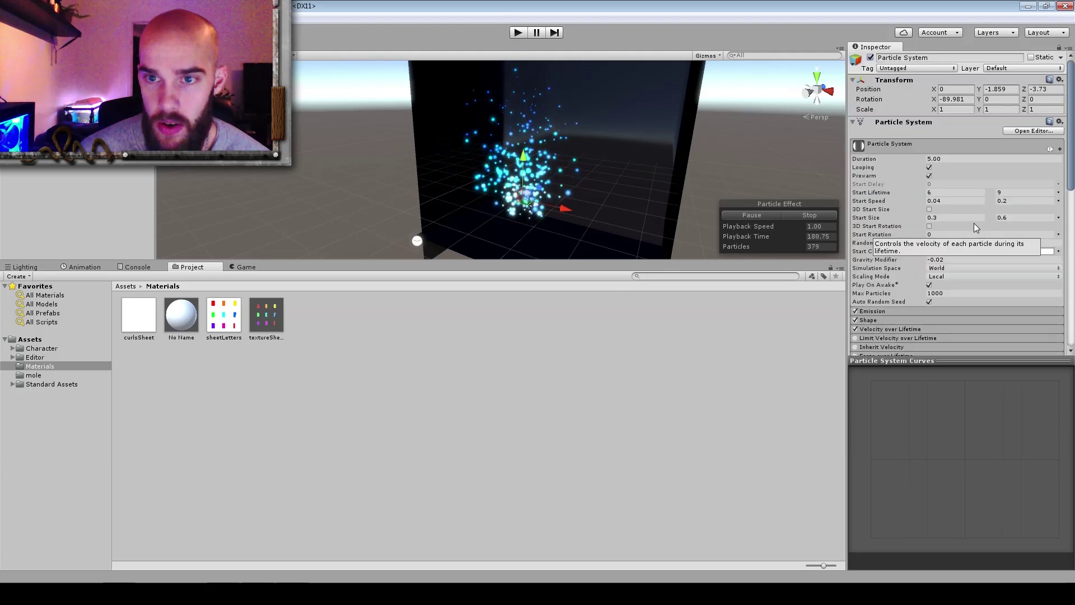
{"action": "scroll", "coordinate": [976, 227], "scroll_direction": "down", "scroll_amount": 9}
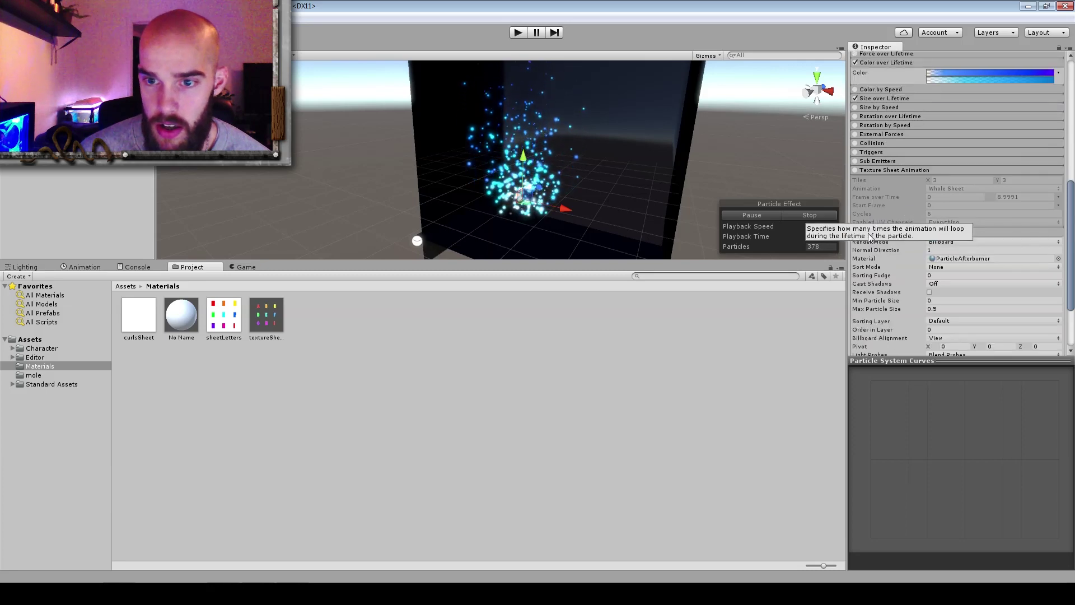
{"action": "left_click", "coordinate": [871, 232]}
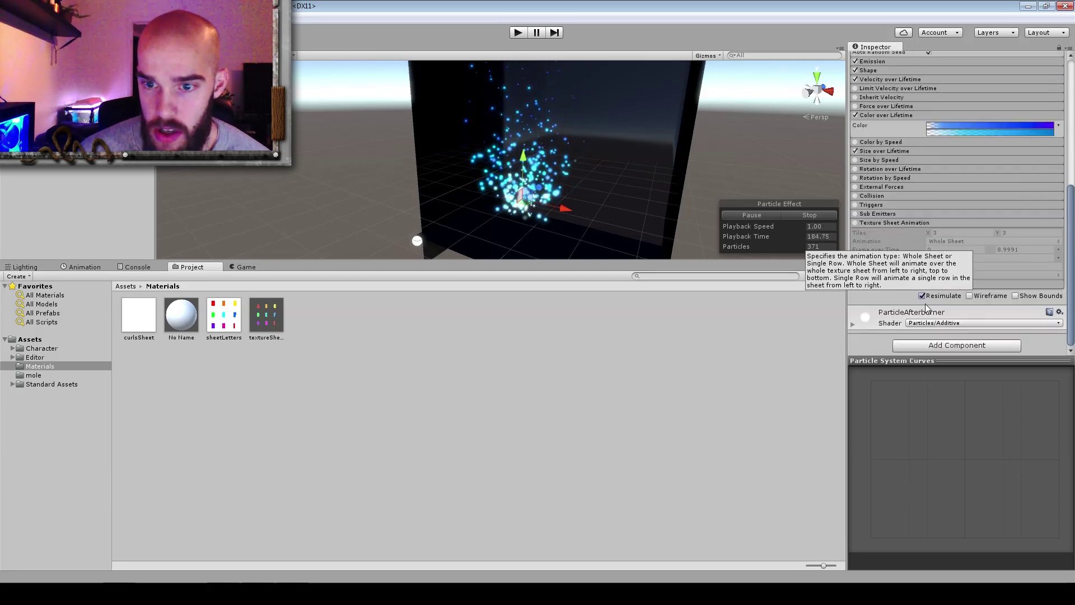
{"action": "left_click", "coordinate": [1053, 283]}
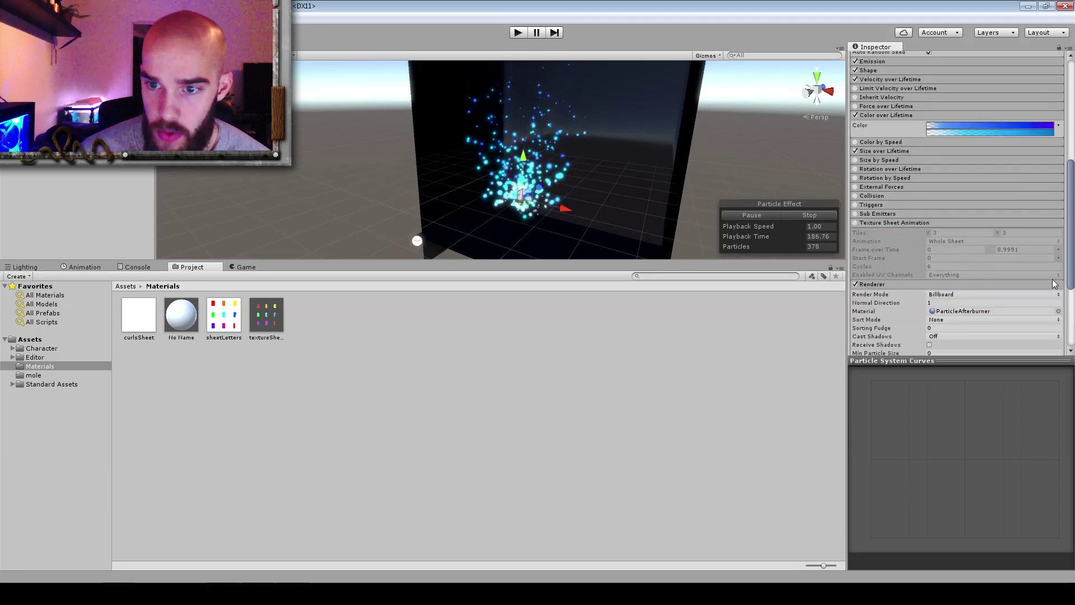
{"action": "scroll", "coordinate": [1036, 257], "scroll_direction": "down", "scroll_amount": 3}
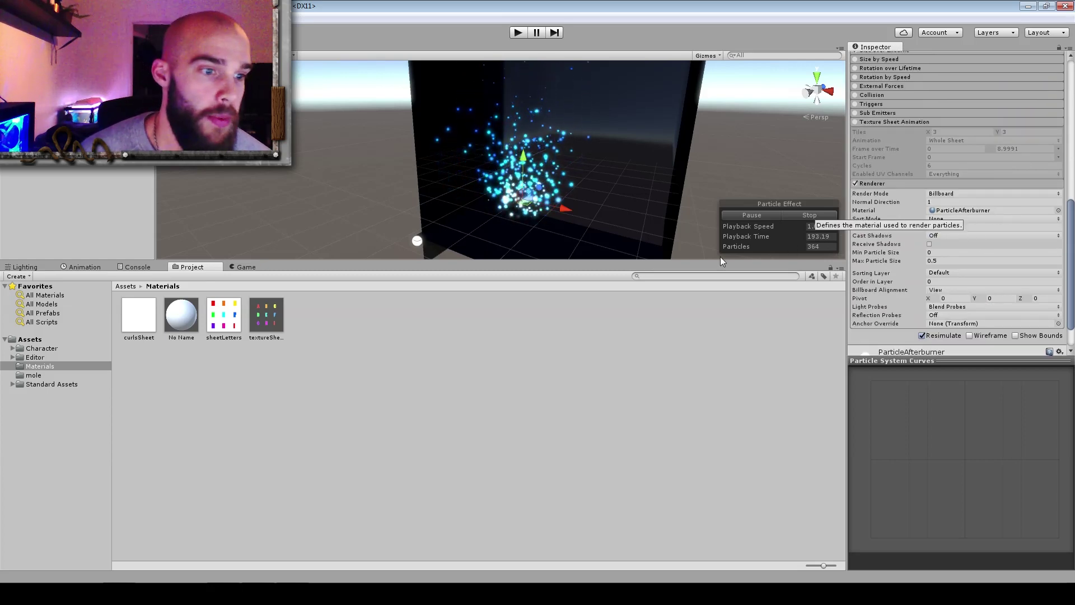
{"action": "left_click_drag", "start_coordinate": [266, 315], "coordinate": [962, 212]}
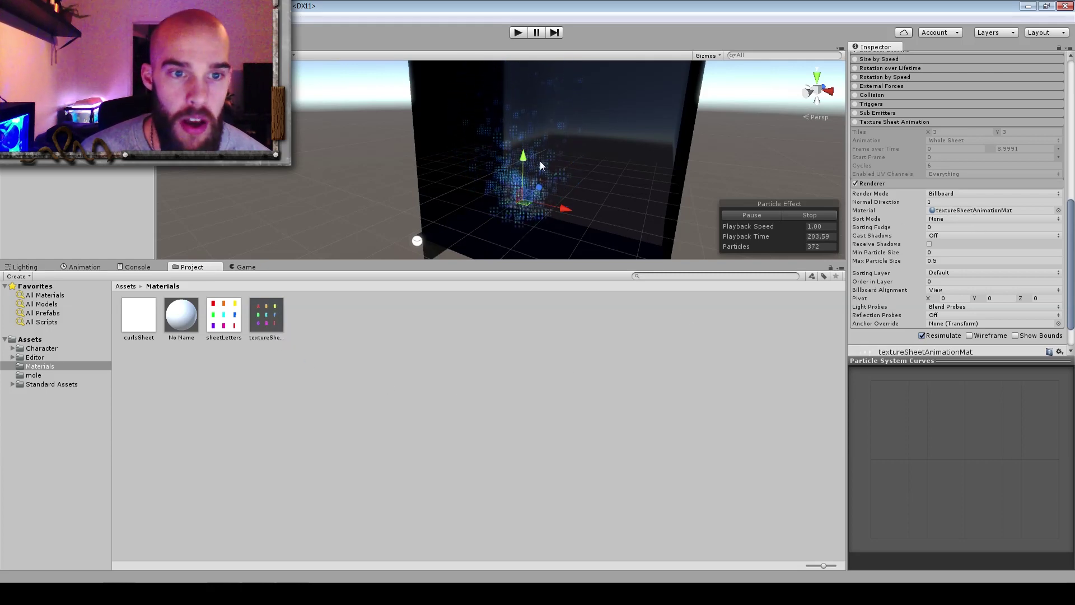
{"action": "left_click", "coordinate": [246, 267]}
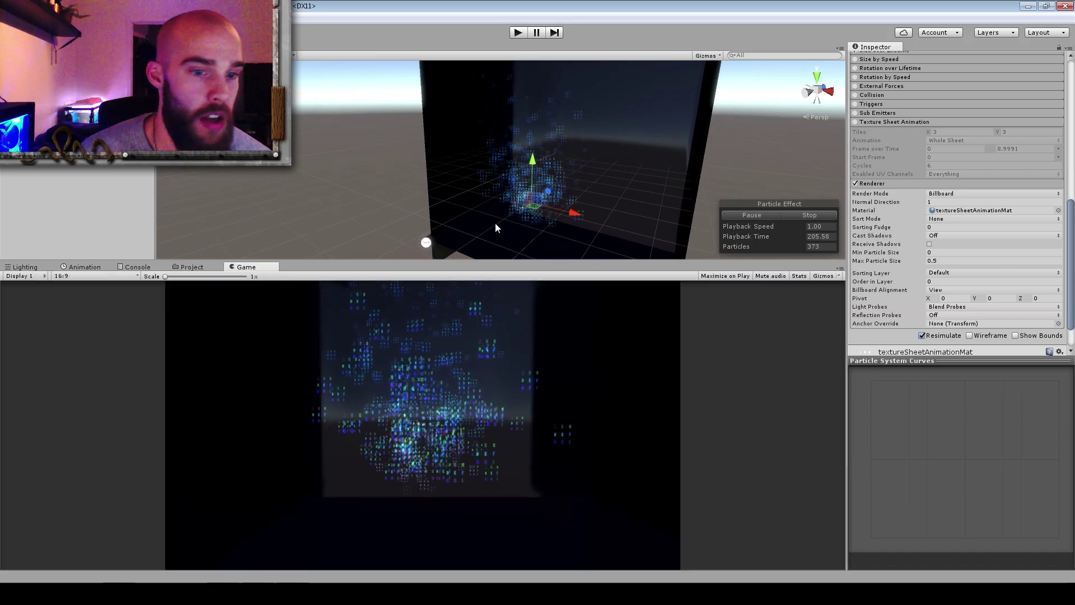
{"action": "left_click_drag", "start_coordinate": [536, 187], "coordinate": [586, 163], "text": "alt"}
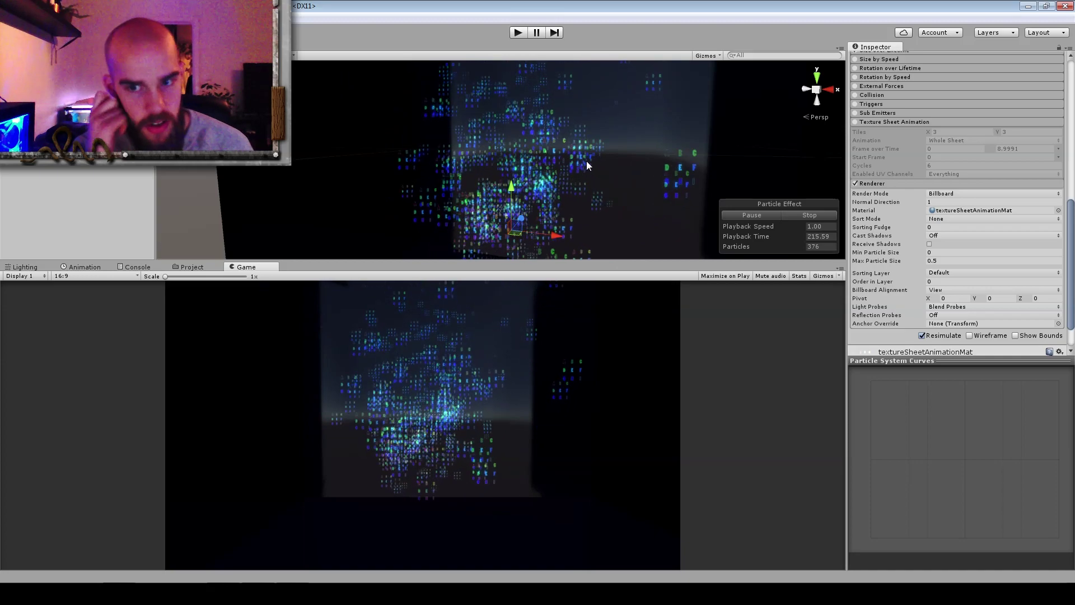
{"action": "left_click", "coordinate": [1058, 211]}
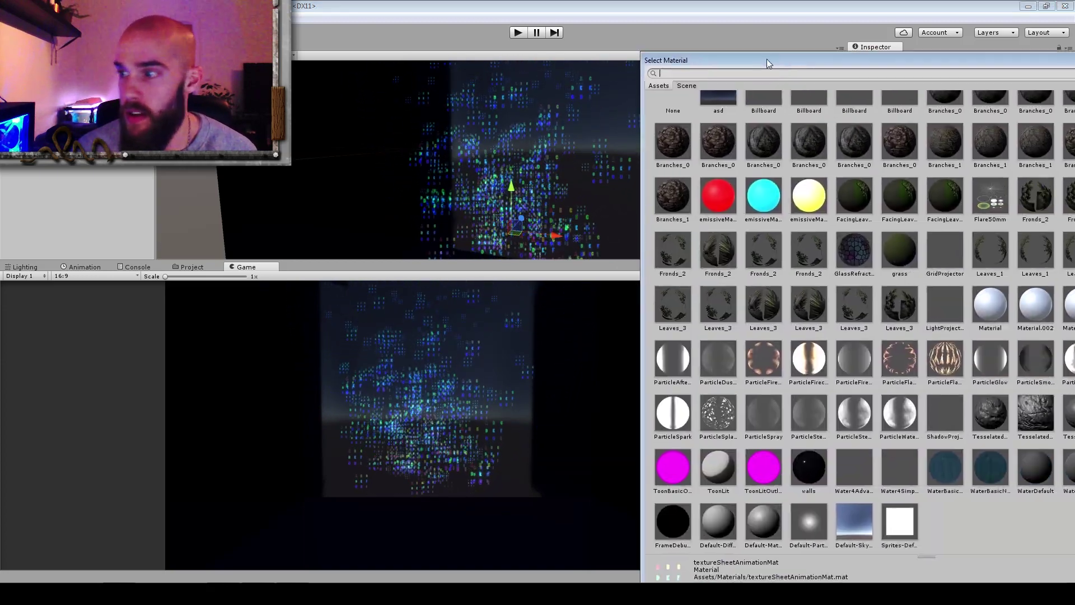
{"action": "left_click_drag", "start_coordinate": [768, 59], "coordinate": [597, 42]}
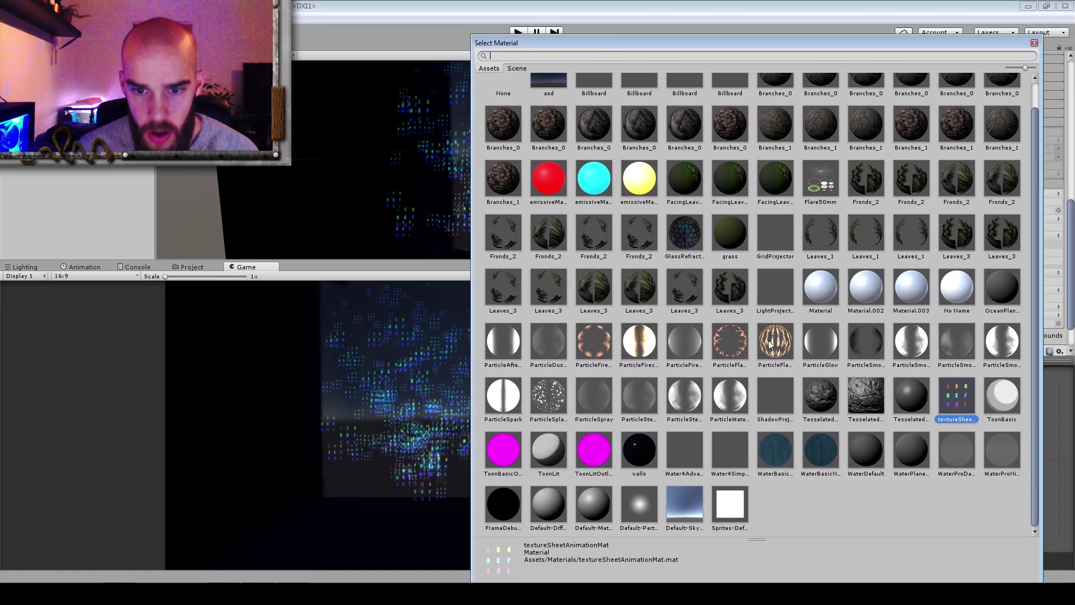
{"action": "double_click", "coordinate": [768, 343]}
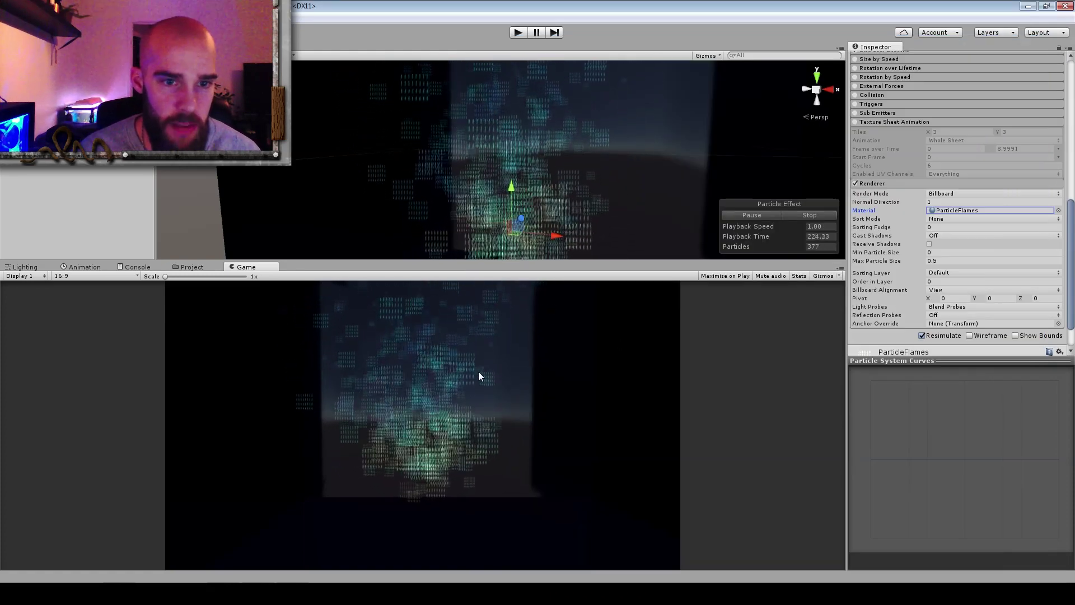
{"action": "key", "text": "ctrl+z"}
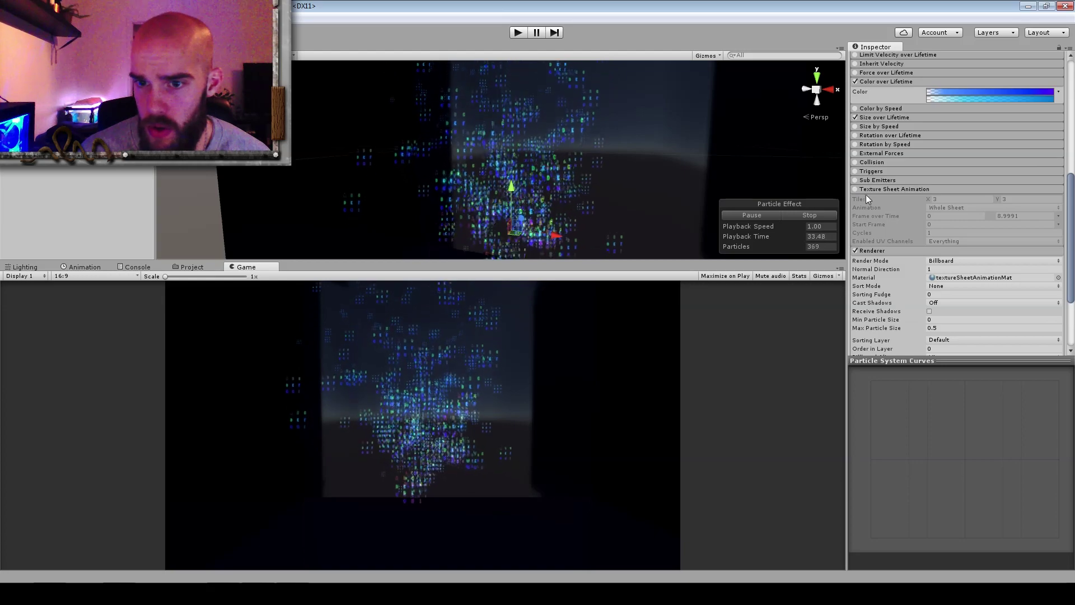
Enable Texture Sheet Animation with Frame over Time driven by an adjusted curve.
{"action": "left_click", "coordinate": [855, 189]}
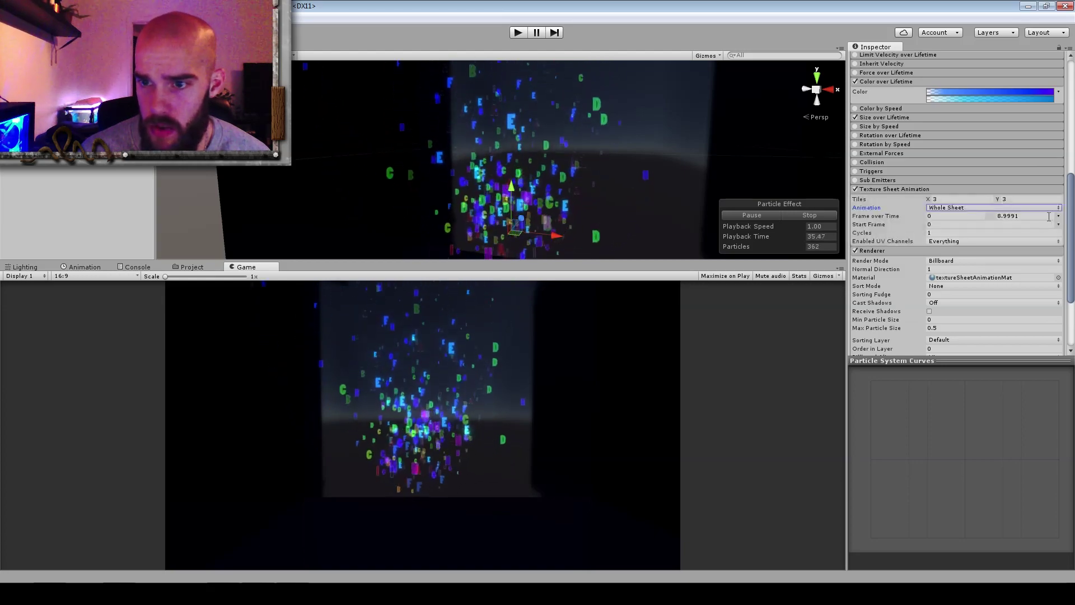
{"action": "left_click", "coordinate": [1059, 217]}
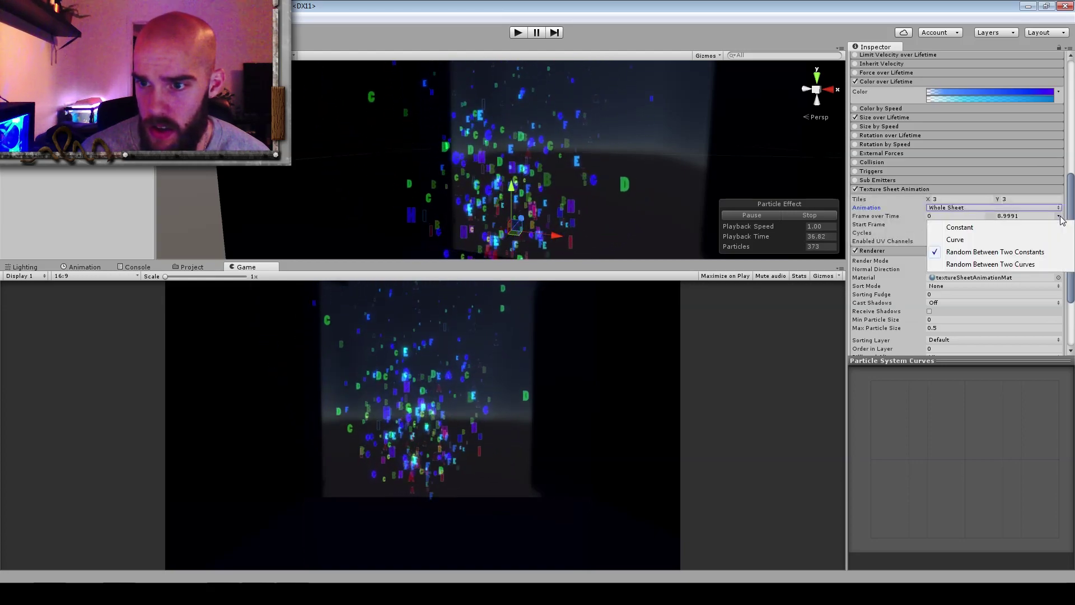
{"action": "left_click", "coordinate": [1016, 239]}
{"action": "left_click_drag", "start_coordinate": [874, 381], "coordinate": [819, 579]}
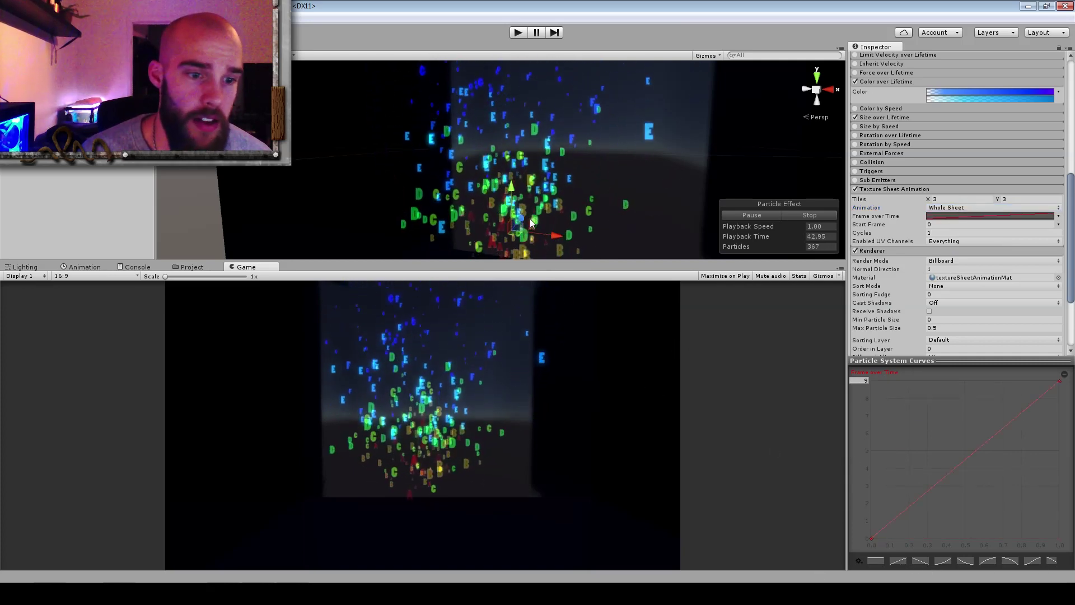
Turn off Color over Lifetime and orbit closer to the single-letter particles.
{"action": "left_click", "coordinate": [855, 81]}
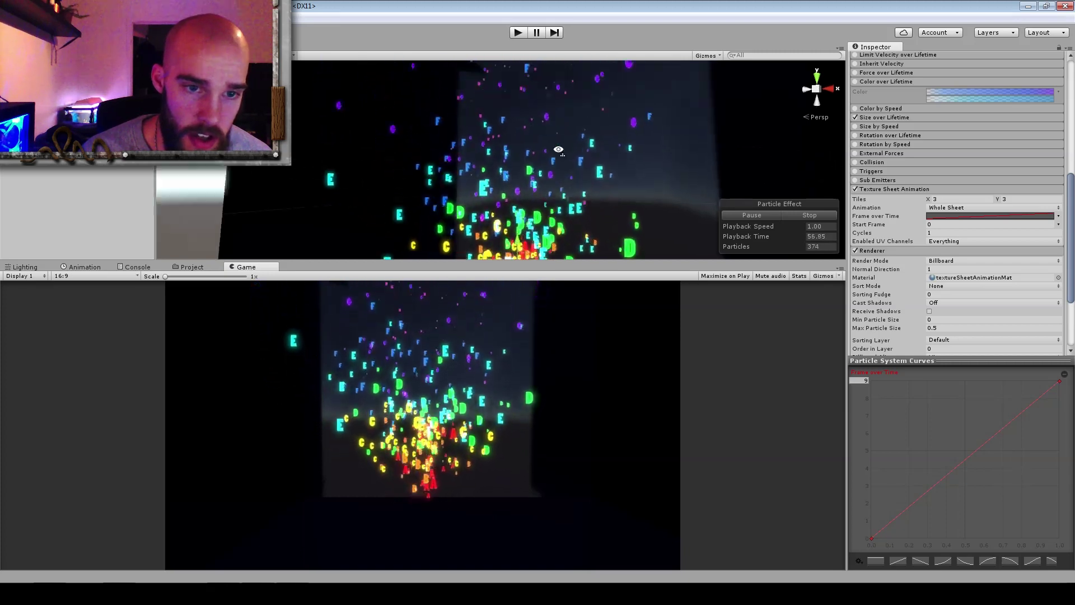
{"action": "mouse_move", "coordinate": [520, 168]}
{"action": "right_mouse_down"}
{"action": "mouse_move", "coordinate": [509, 53]}
{"action": "mouse_move", "coordinate": [520, 185]}
{"action": "right_mouse_up"}
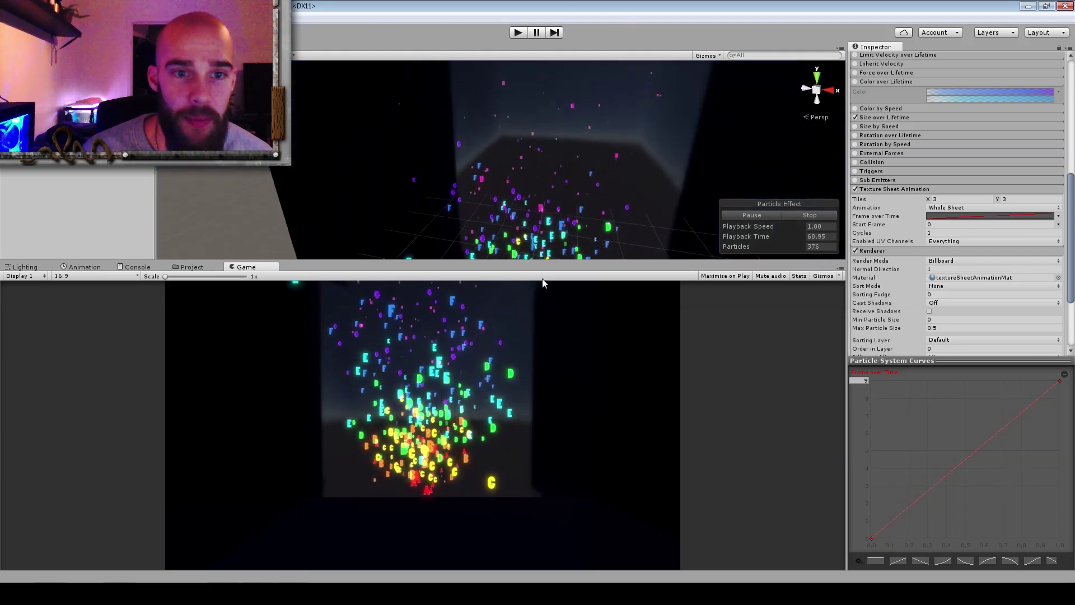
{"action": "right_click_drag", "start_coordinate": [563, 313], "coordinate": [574, 212]}
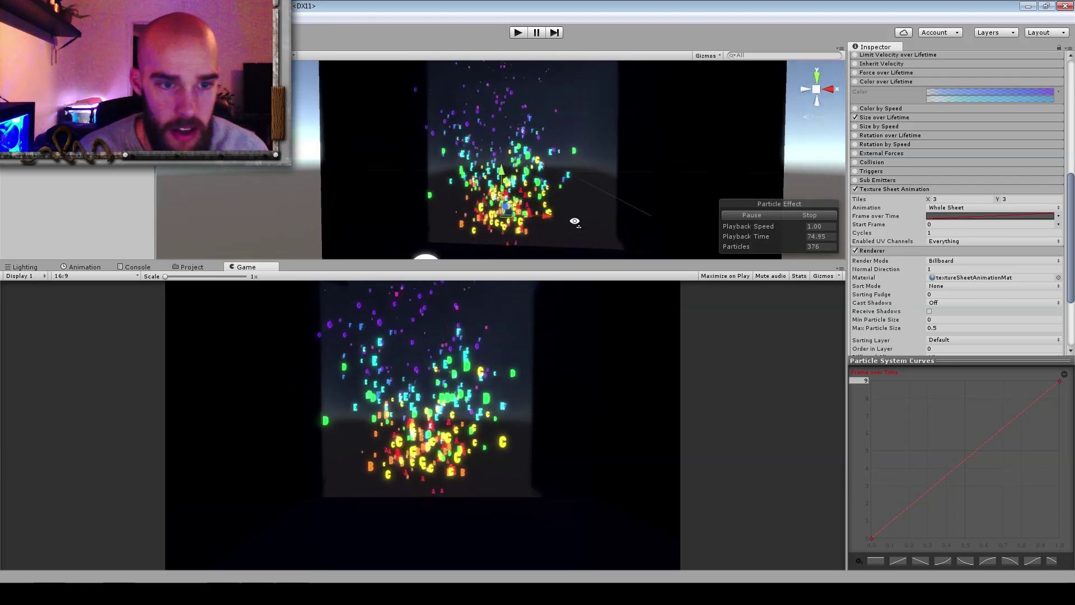
{"action": "mouse_move", "coordinate": [574, 226]}
{"action": "right_mouse_down"}
{"action": "mouse_move", "coordinate": [576, 151]}
{"action": "mouse_move", "coordinate": [571, 211]}
{"action": "mouse_move", "coordinate": [575, 224]}
{"action": "mouse_move", "coordinate": [583, 217]}
{"action": "right_mouse_up"}
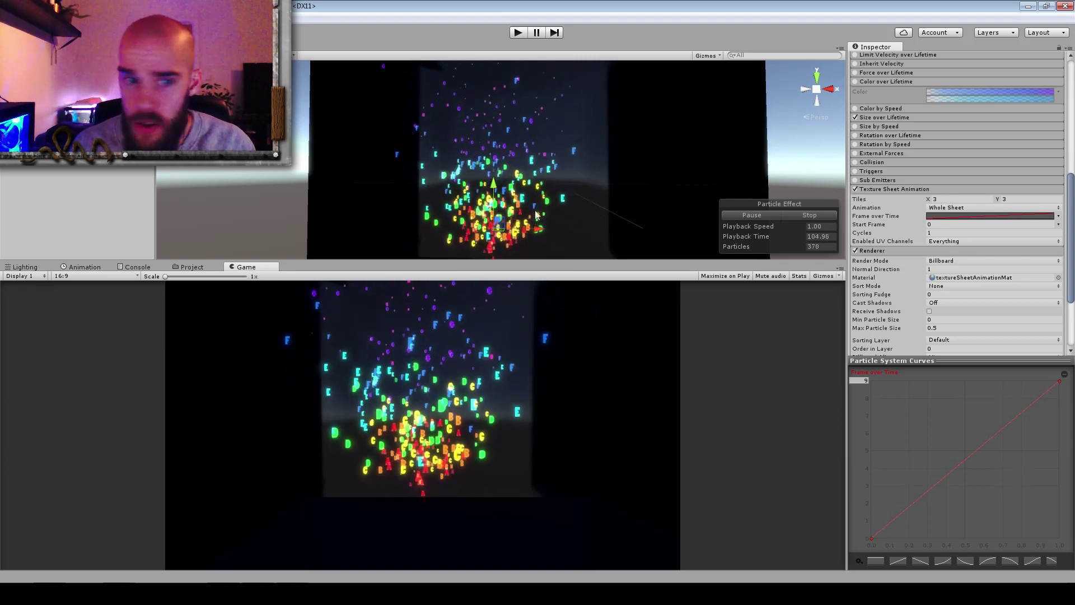
{"action": "right_click_drag", "start_coordinate": [562, 211], "coordinate": [555, 163]}
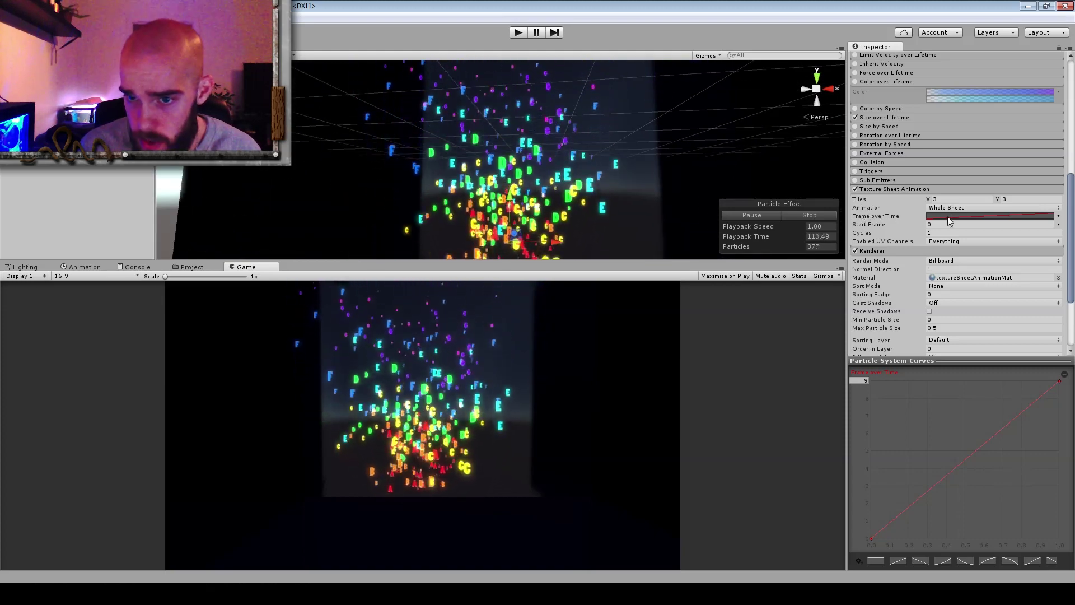
{"action": "left_click", "coordinate": [1059, 217]}
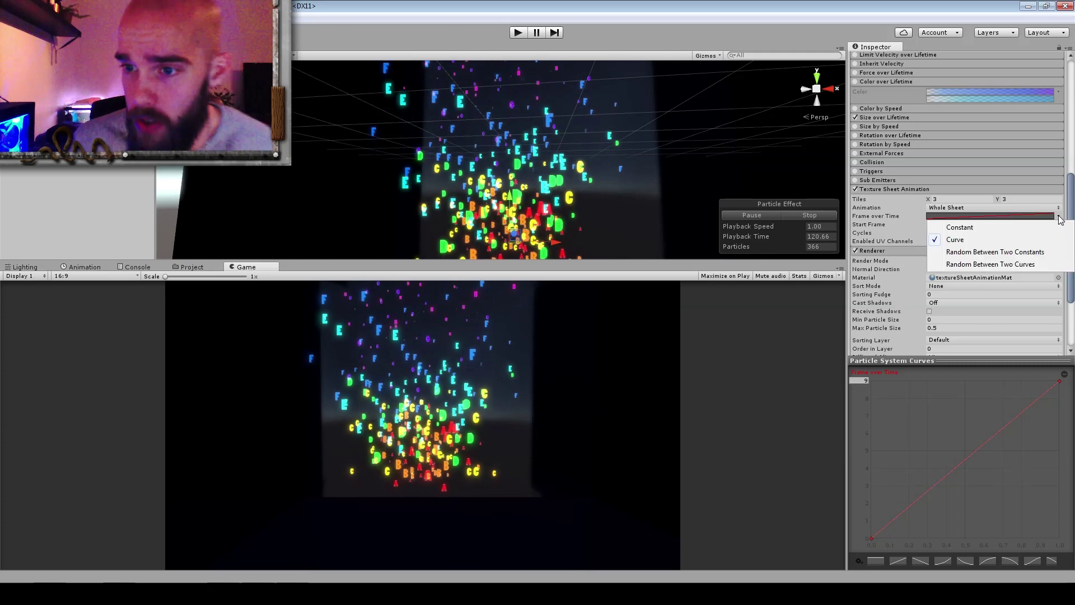
Set Frame over Time to Random Between Two Constants at 0 and 0, showing only the red A.
{"action": "left_click", "coordinate": [1010, 252]}
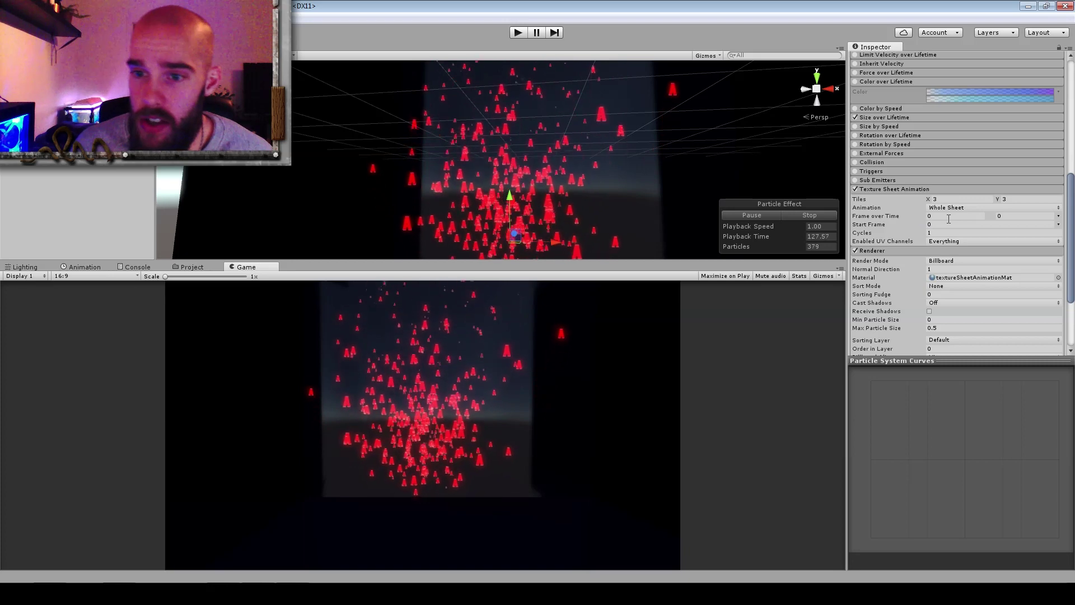
{"action": "left_click", "coordinate": [1008, 215]}
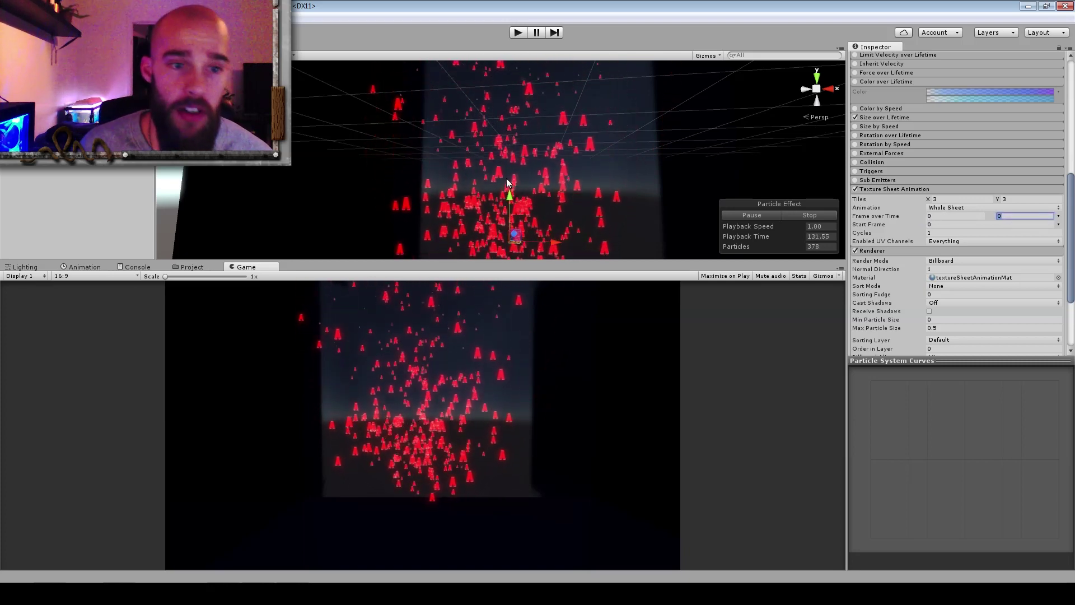
{"action": "key", "text": "alt+Tab"}
{"action": "key", "text": "alt+Tab"}
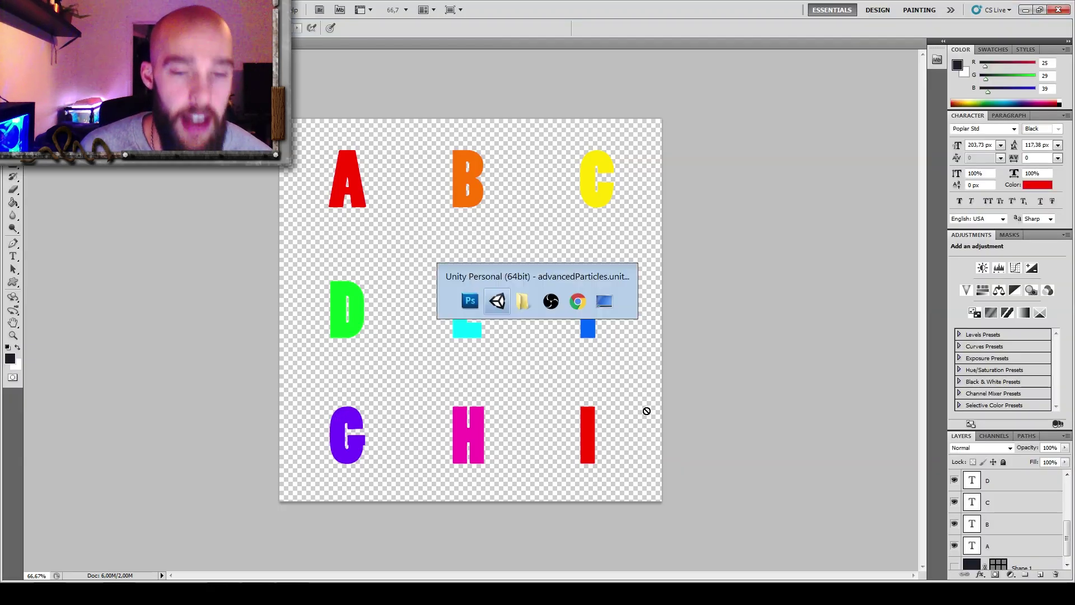
Set the upper Frame over Time value to 9, giving a 0–8.9991 random letter range.
{"action": "key", "text": "alt+Tab"}
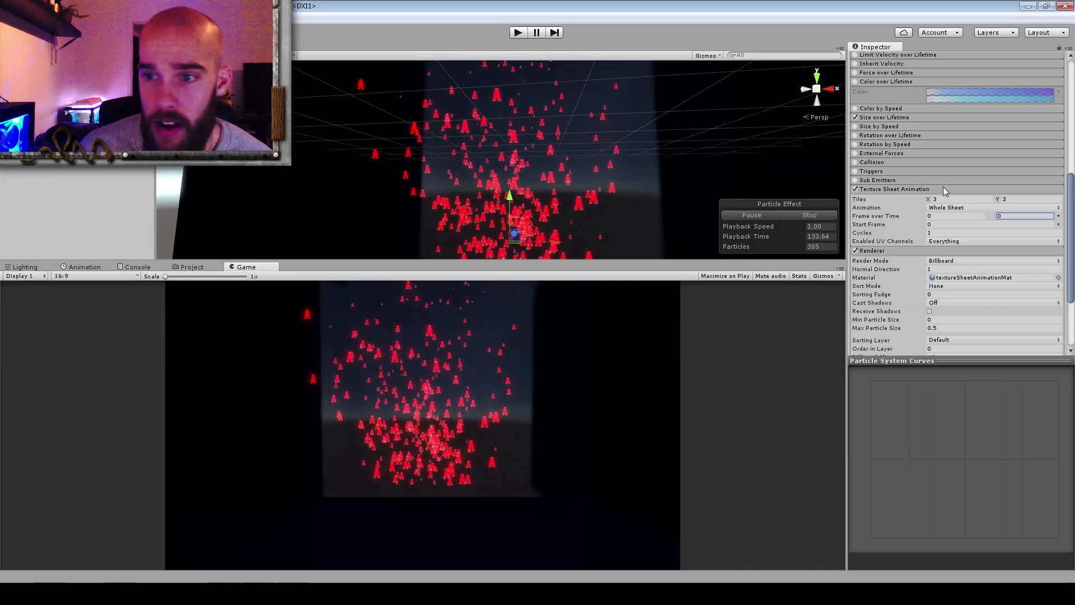
{"action": "type", "text": "9"}
{"action": "key", "text": "Return"}
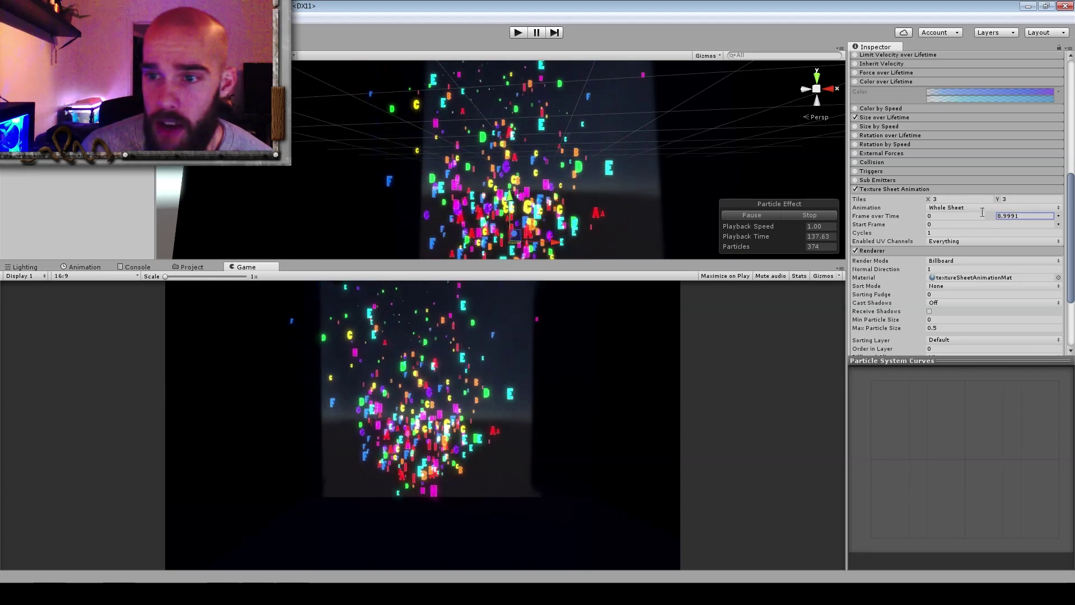
{"action": "key", "text": "alt+Tab"}
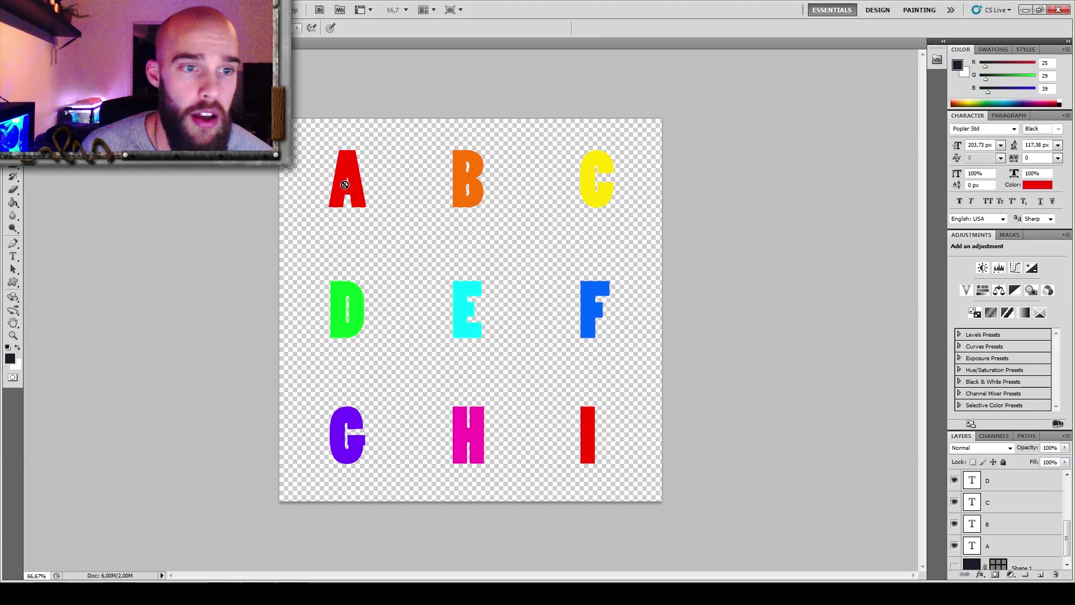
{"action": "key", "text": "alt+Tab"}
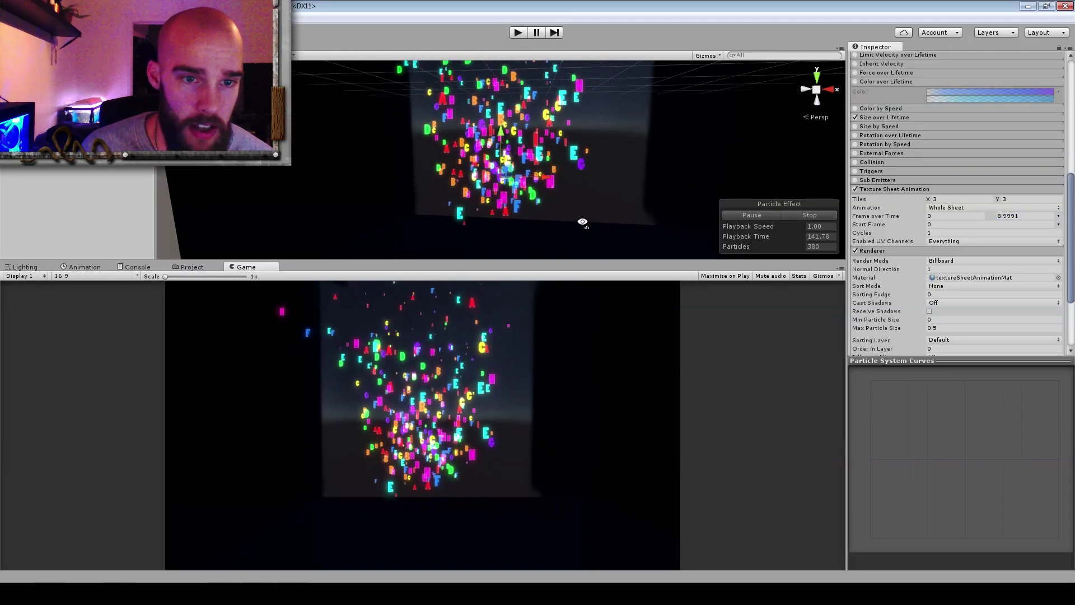
{"action": "left_click_drag", "start_coordinate": [581, 223], "coordinate": [555, 181], "text": "alt"}
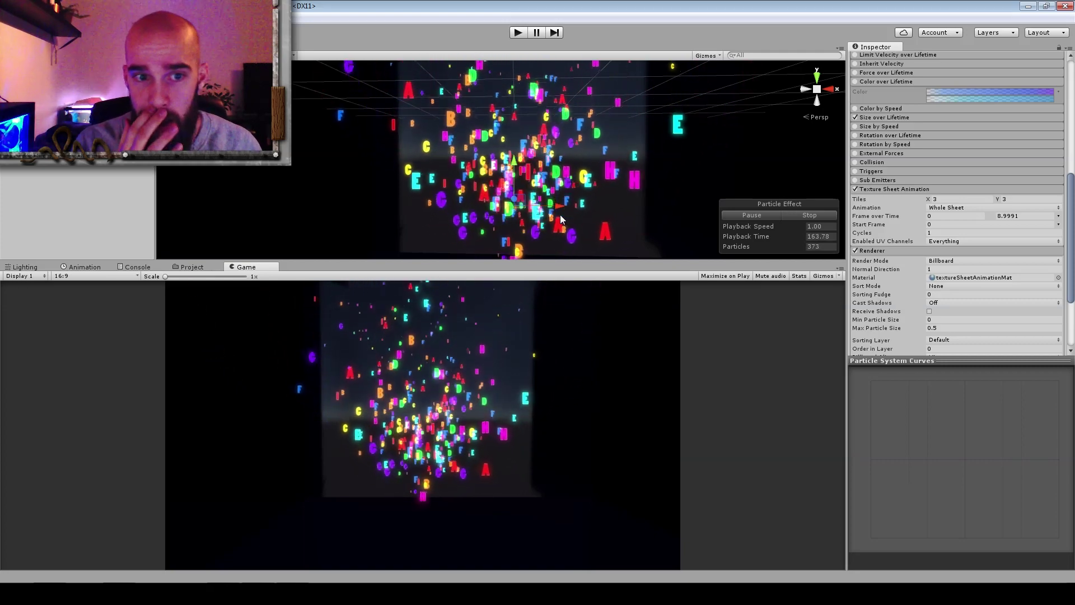
Select the Tiles X field, then move to Photoshop's 3×3 A–I letter sheet.
{"action": "left_click", "coordinate": [962, 199]}
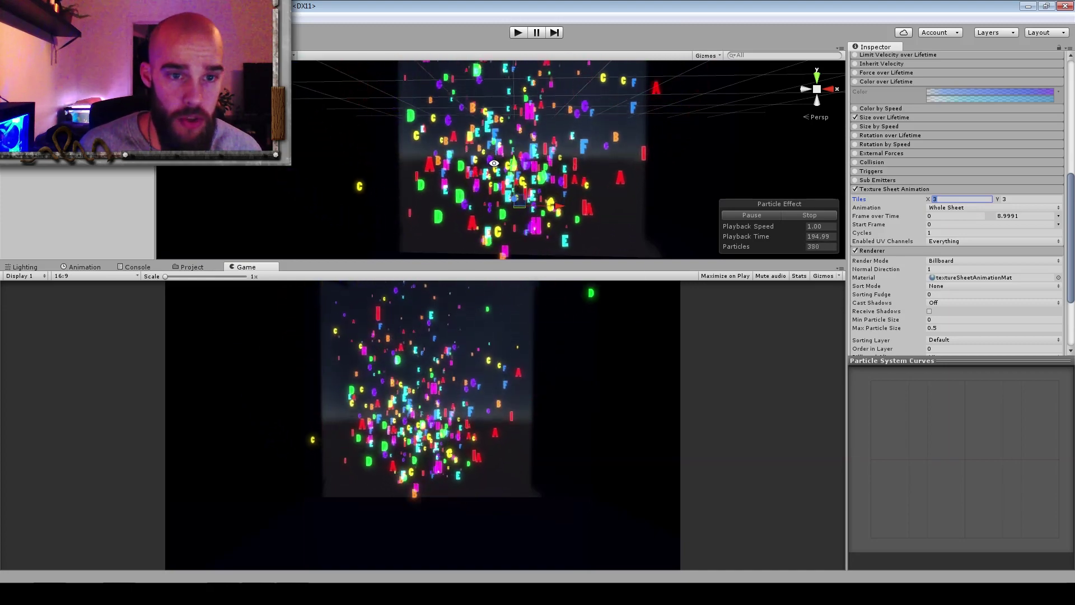
{"action": "key", "text": "alt+Tab"}
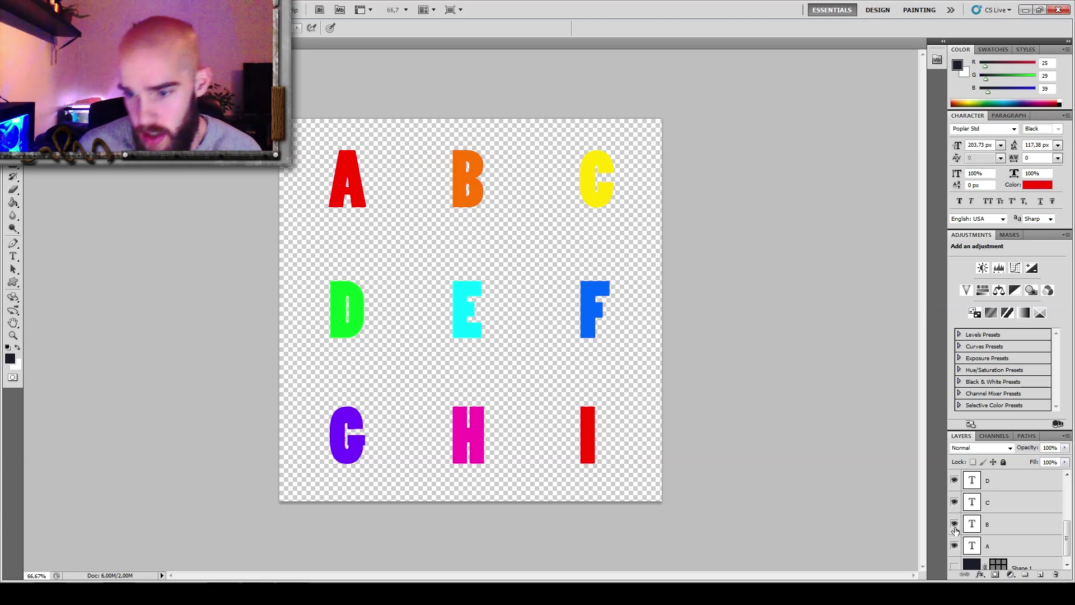
View the 6×6 curl sheet with its white Color Overlay hidden and shown, then return to Unity.
{"action": "key", "text": "ctrl+Tab"}
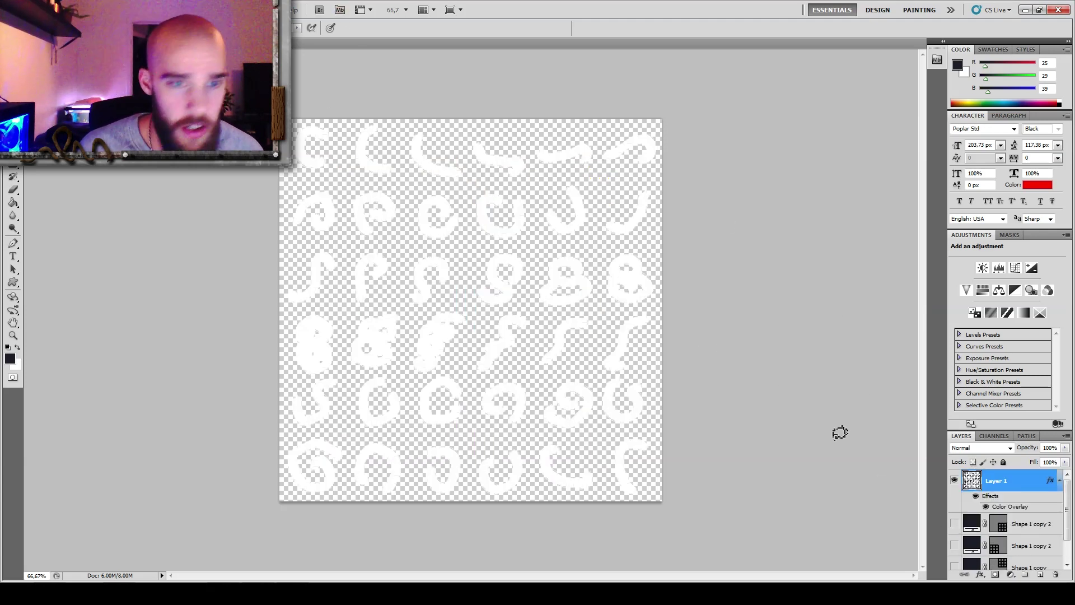
{"action": "left_click", "coordinate": [977, 497]}
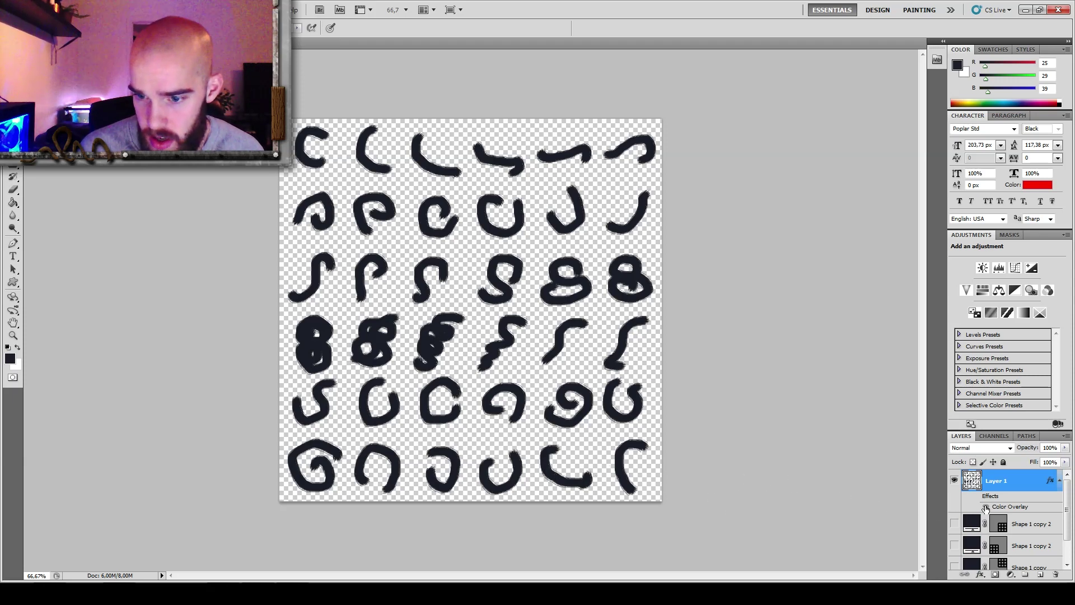
{"action": "left_click", "coordinate": [986, 506]}
{"action": "key", "text": "alt+Tab"}
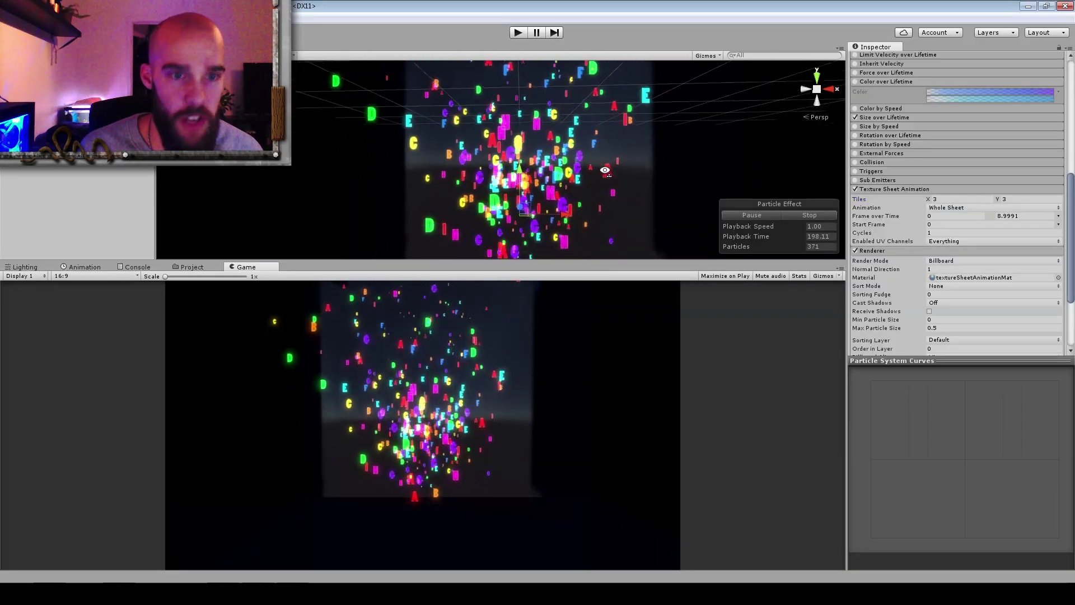
{"action": "left_click_drag", "start_coordinate": [587, 166], "coordinate": [614, 197], "text": "alt"}
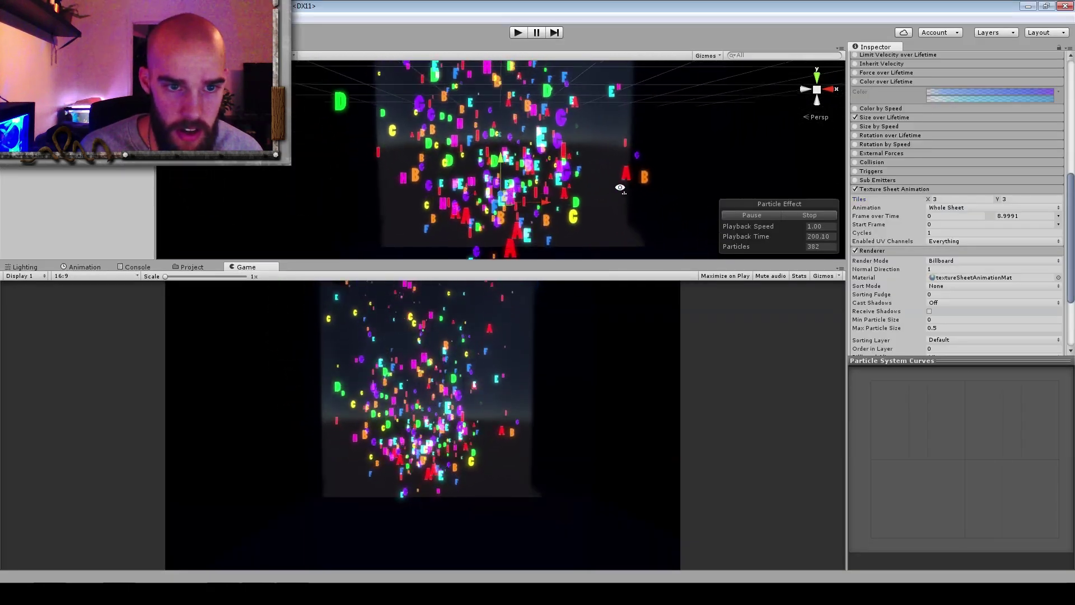
{"action": "mouse_move", "coordinate": [620, 187]}
{"action": "right_mouse_down"}
{"action": "mouse_move", "coordinate": [622, 174]}
{"action": "mouse_move", "coordinate": [655, 172]}
{"action": "mouse_move", "coordinate": [622, 171]}
{"action": "right_mouse_up"}
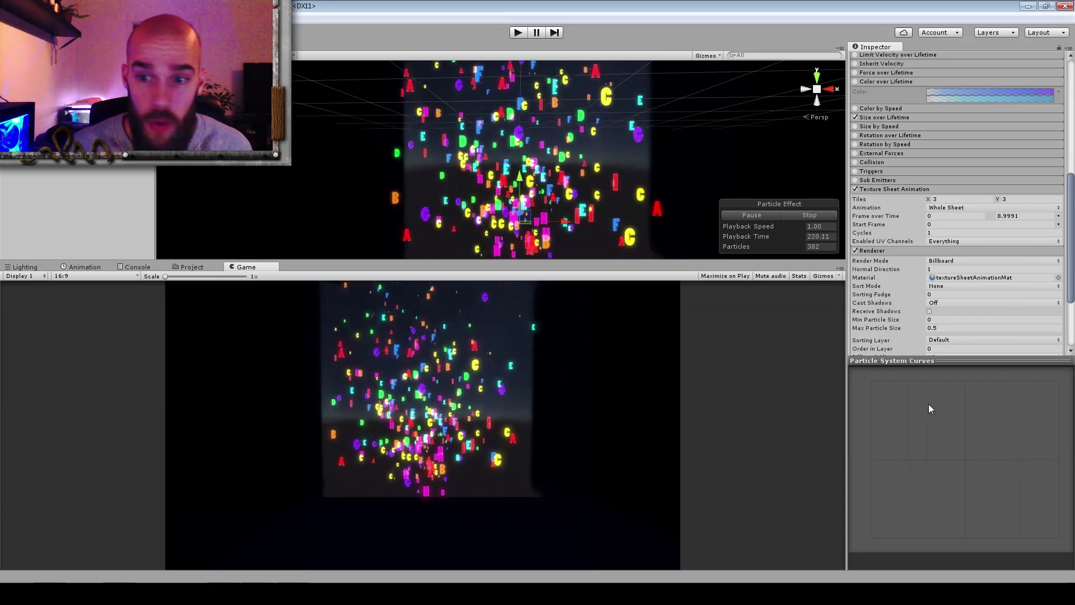
{"action": "left_click", "coordinate": [977, 278]}
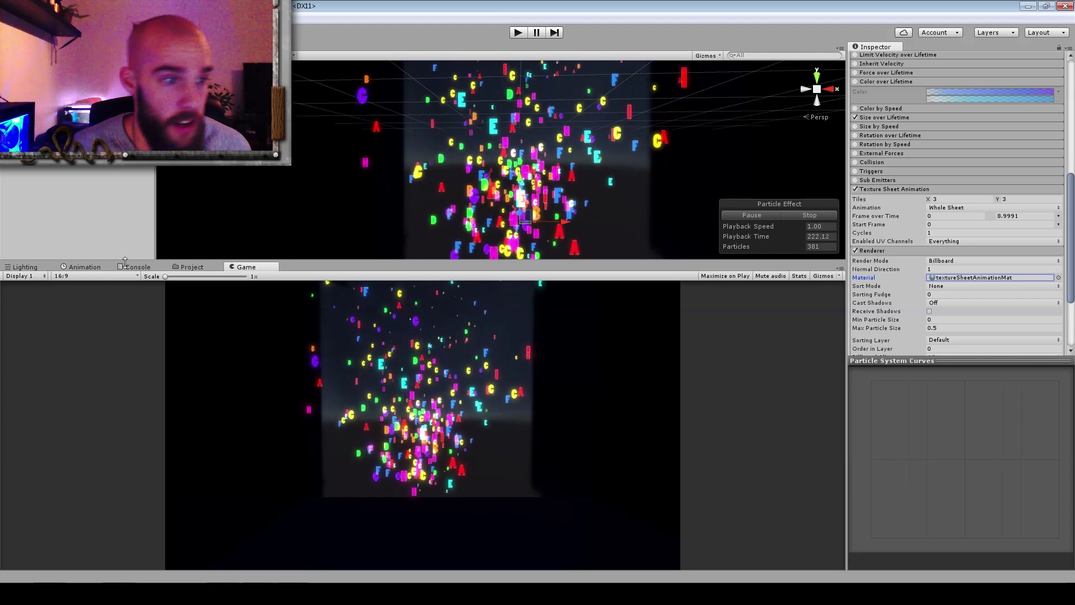
Assign the curlsSheet texture to textureSheetAnimationMat's Particle Texture slot, turning the particles into white curls.
{"action": "left_click", "coordinate": [180, 267]}
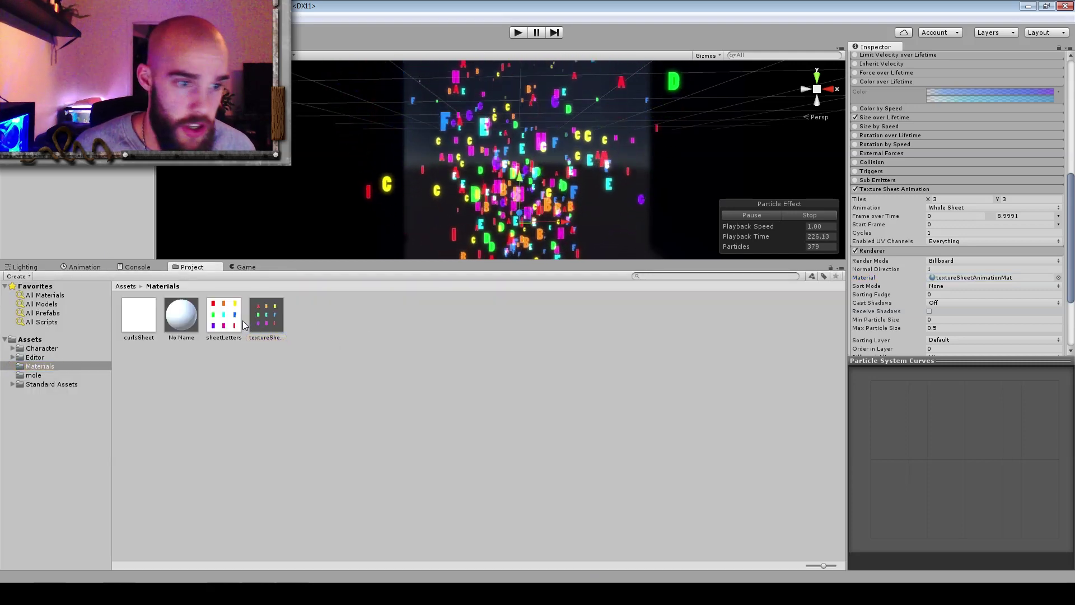
{"action": "left_click", "coordinate": [266, 318]}
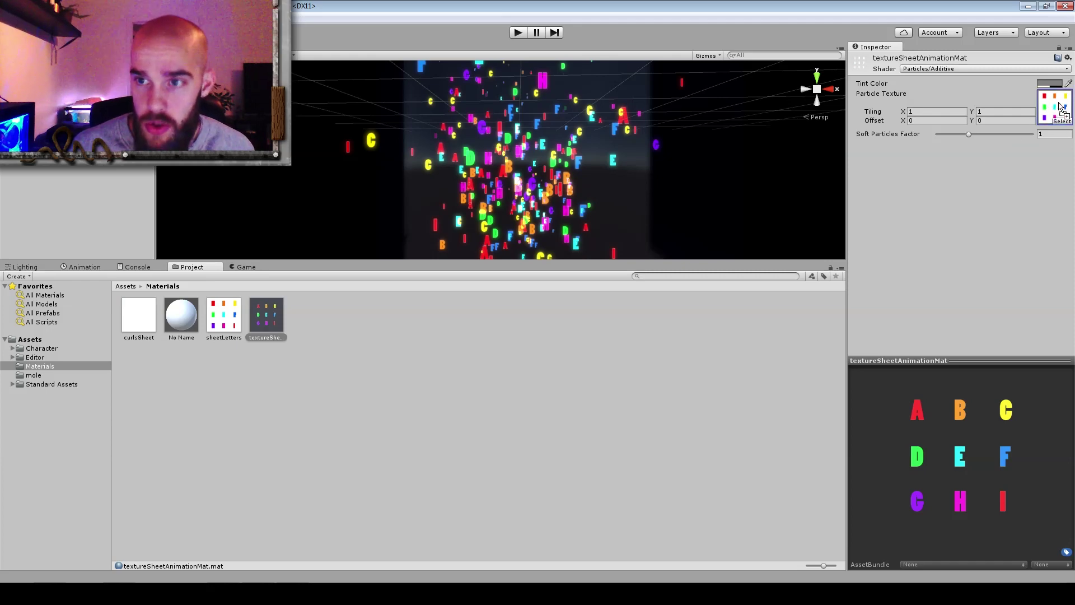
{"action": "left_click_drag", "start_coordinate": [1057, 107], "coordinate": [1056, 108]}
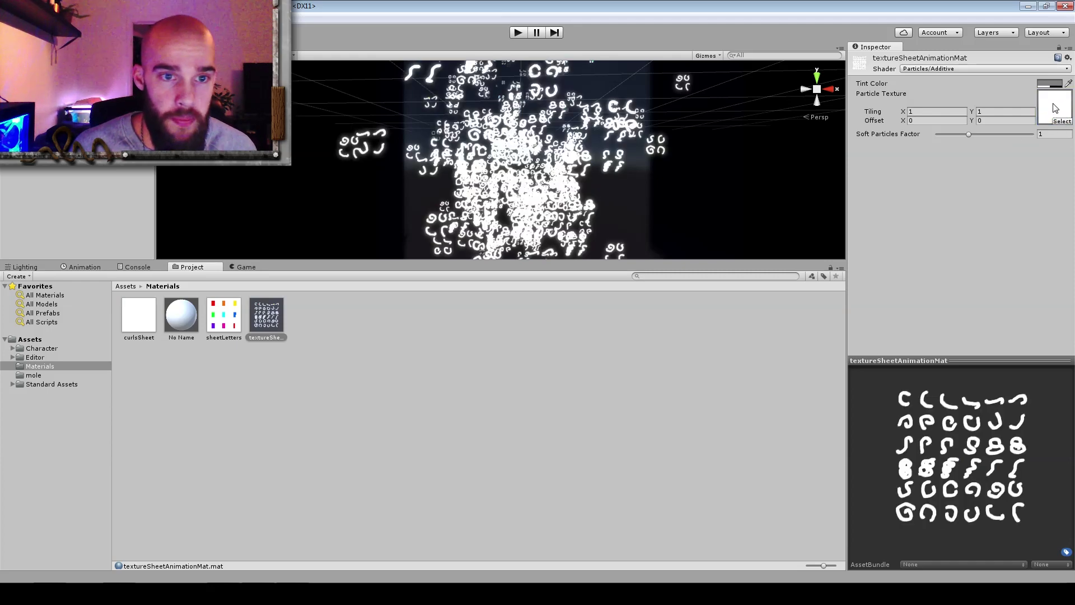
{"action": "right_click_drag", "start_coordinate": [679, 179], "coordinate": [661, 198]}
With the Game view showing, set the Particle System's Texture Sheet Animation tiles to 6 × 6.
{"action": "left_click", "coordinate": [245, 267]}
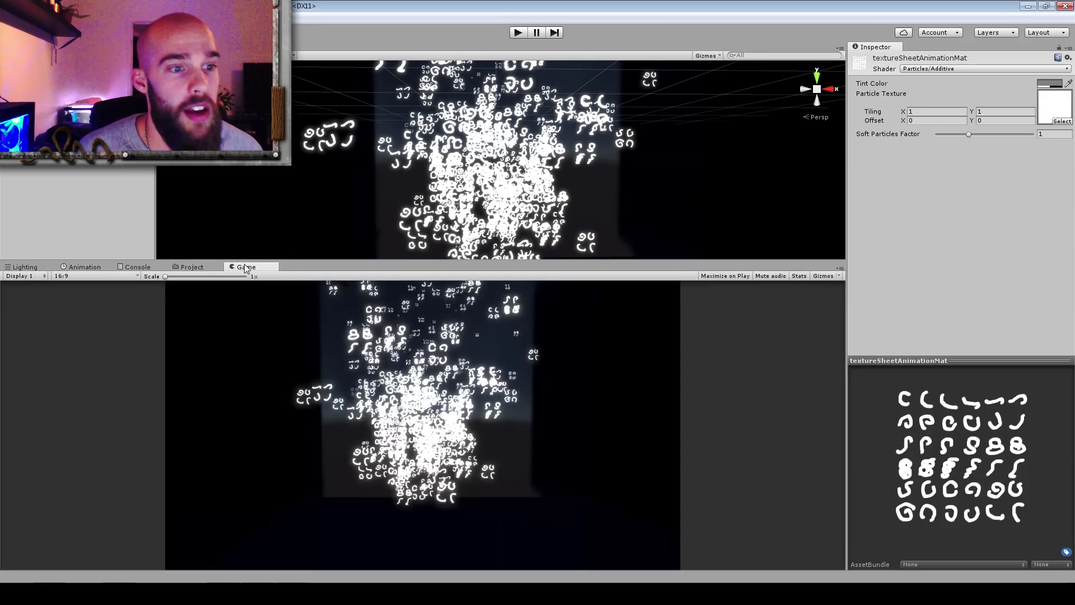
{"action": "left_click", "coordinate": [482, 171]}
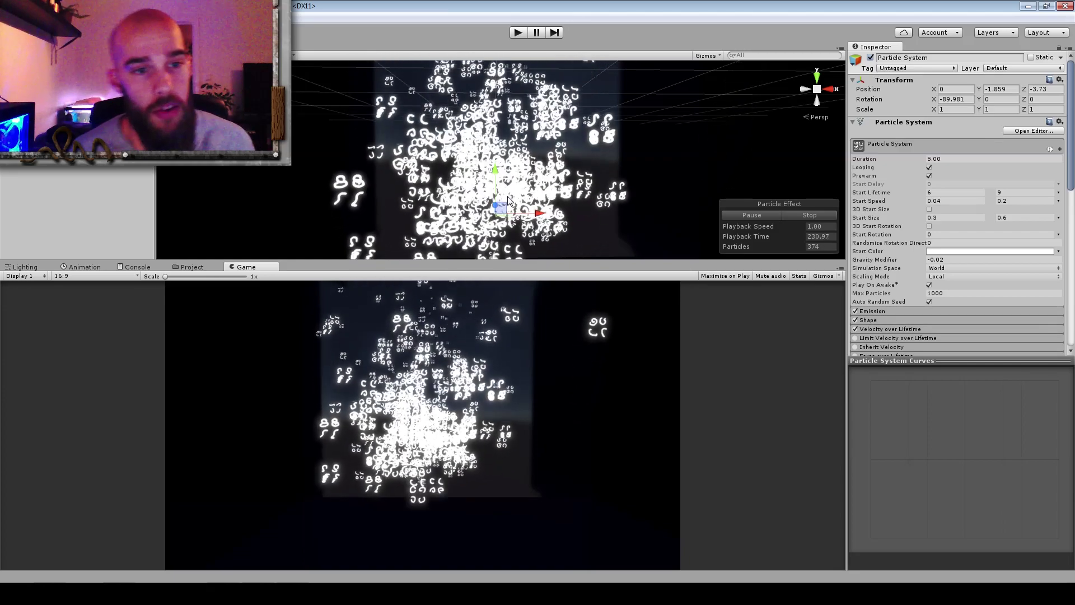
{"action": "key", "text": "alt+Tab"}
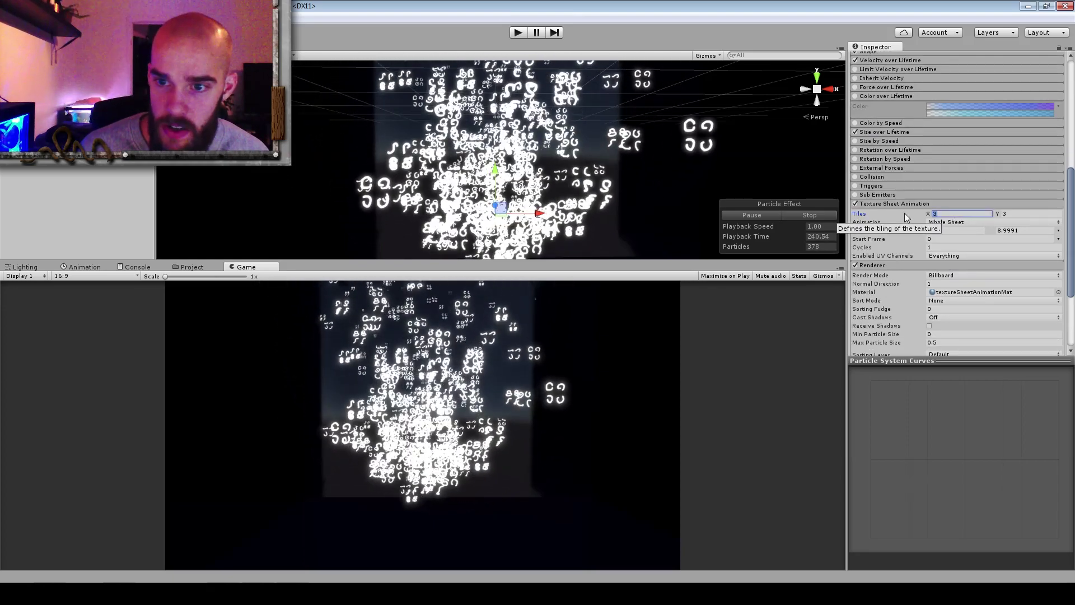
{"action": "type", "text": "6"}
{"action": "key", "text": "Tab"}
{"action": "type", "text": "6"}
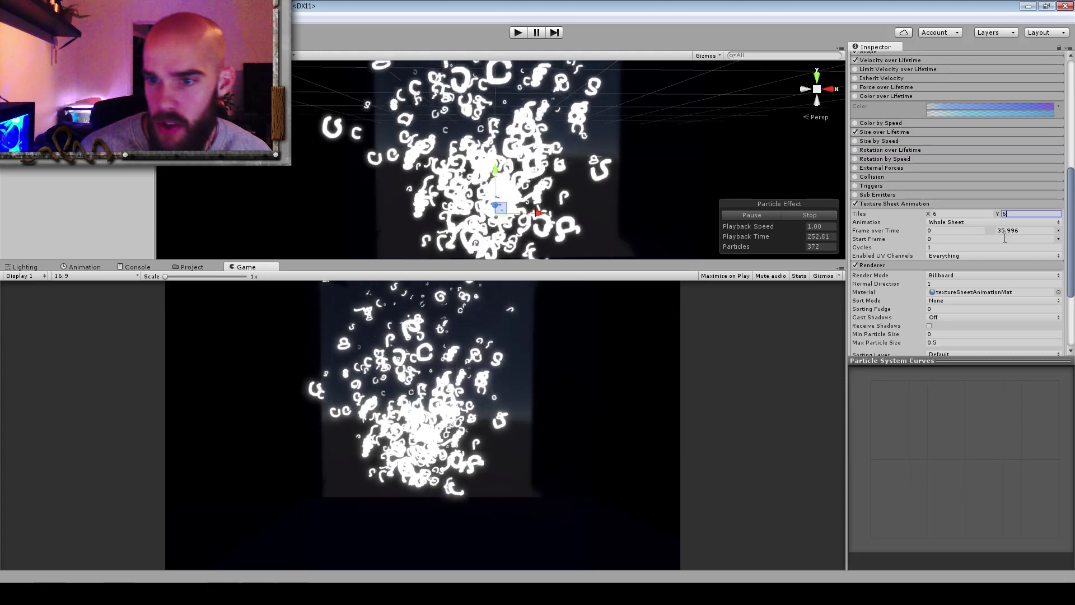
Set Frame over Time to a linear curve ramping from frame 0 to 36.
{"action": "left_click", "coordinate": [1059, 230]}
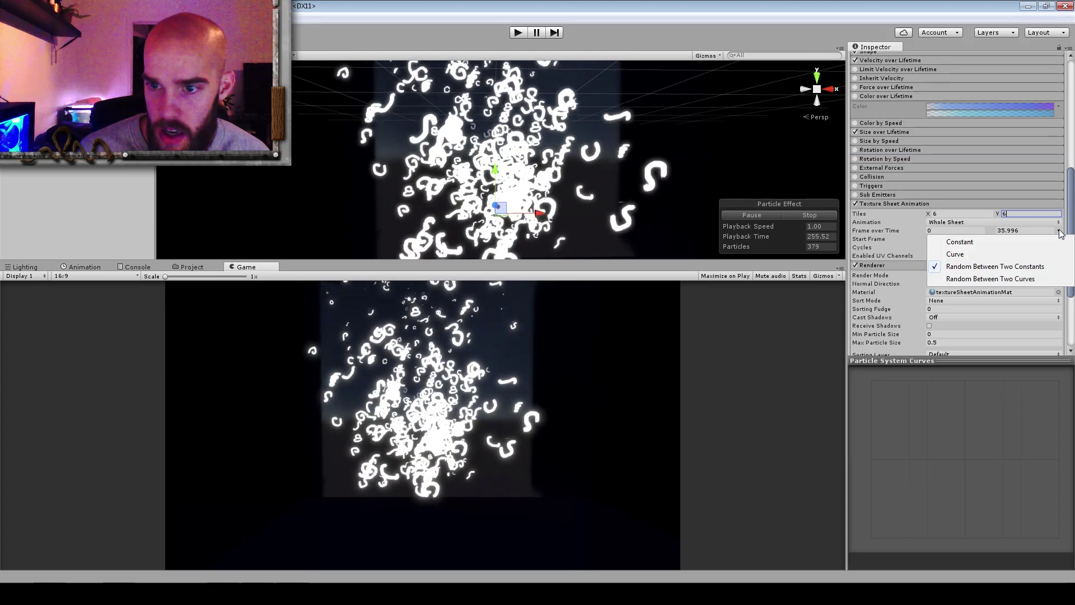
{"action": "left_click", "coordinate": [1012, 255]}
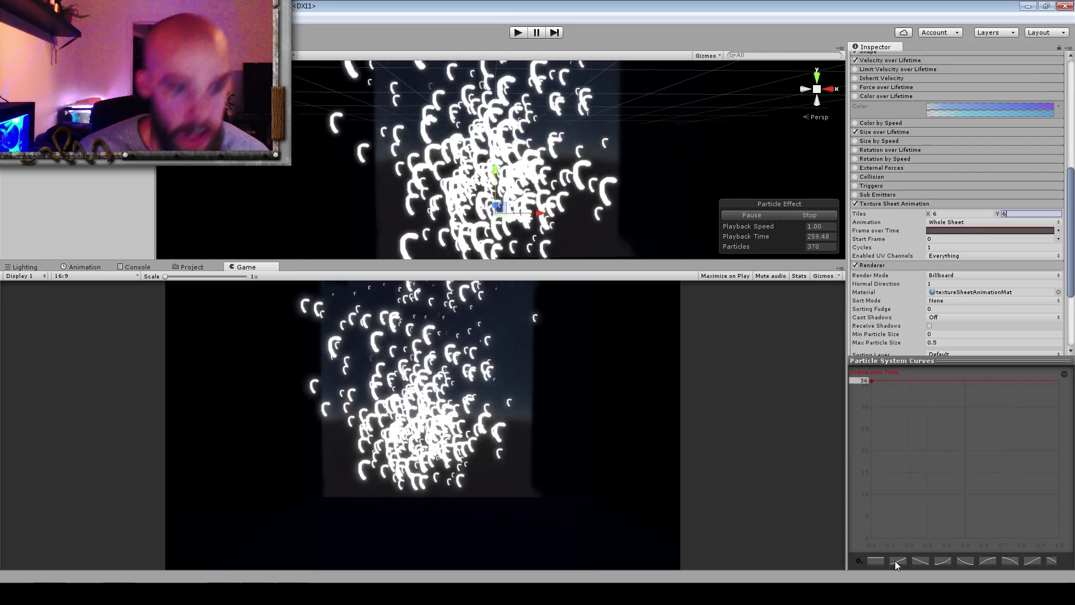
{"action": "left_click", "coordinate": [896, 560]}
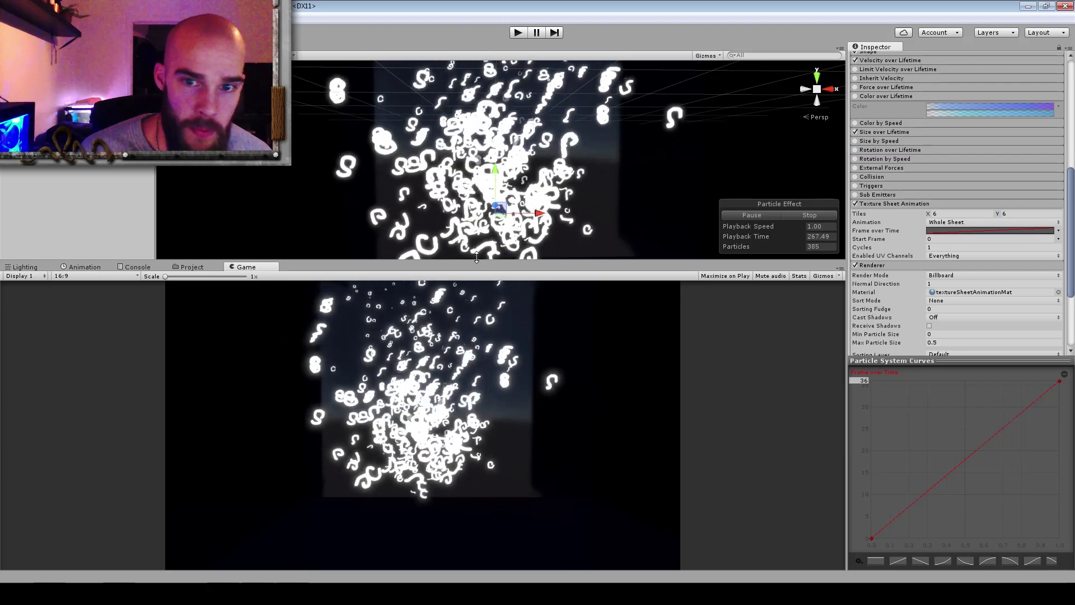
Enlarge the Game preview by raising the Scene/Game splitter, then switch to Photoshop.
{"action": "left_click_drag", "start_coordinate": [486, 261], "coordinate": [491, 81]}
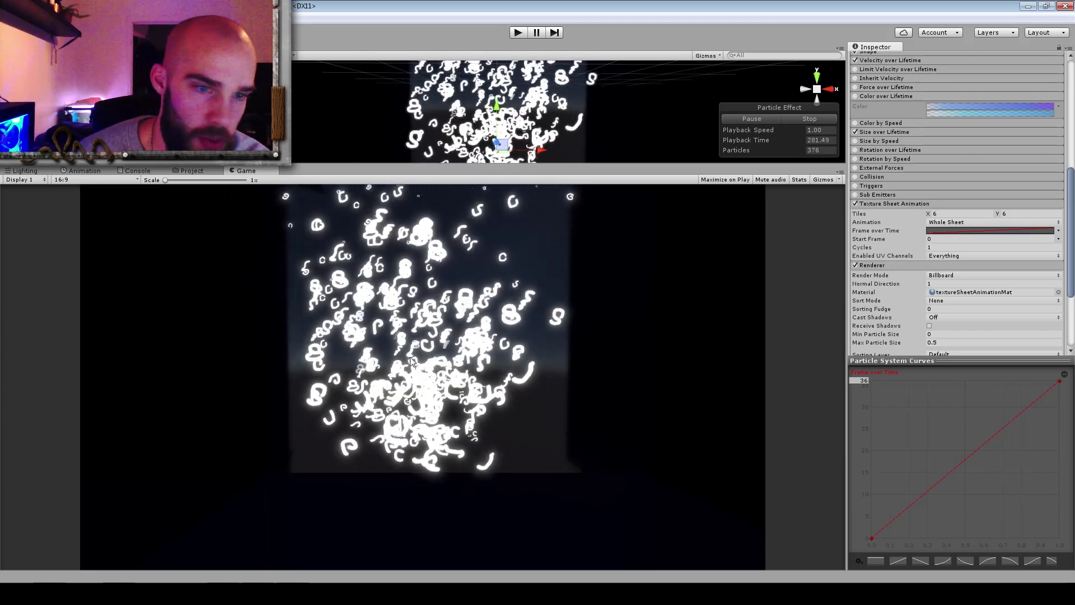
{"action": "scroll", "coordinate": [874, 167], "scroll_direction": "up", "scroll_amount": 10}
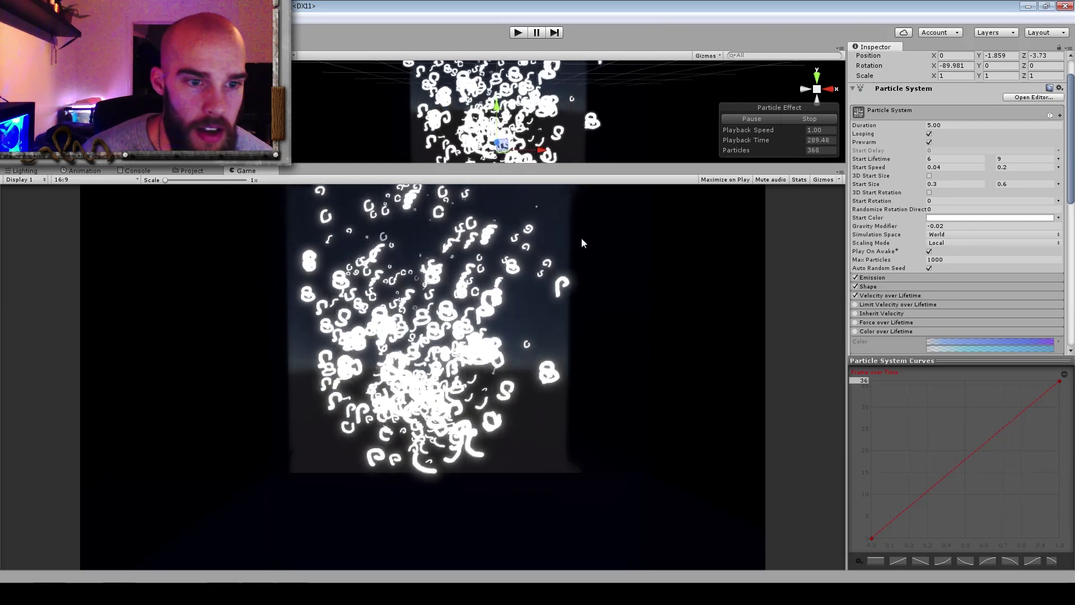
{"action": "key", "text": "alt+Tab"}
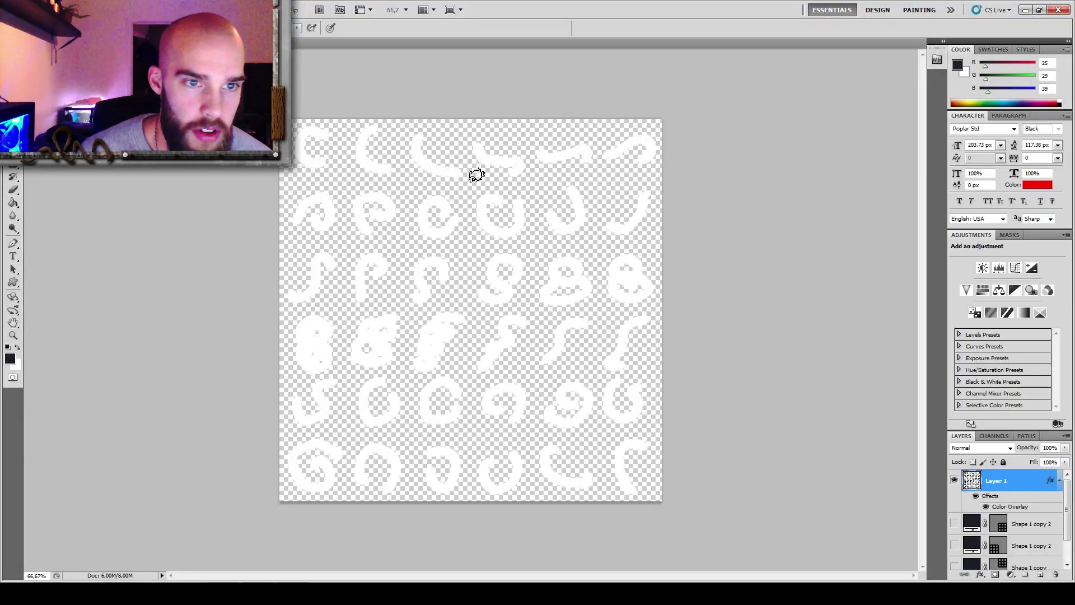
{"action": "key", "text": "alt+Tab"}
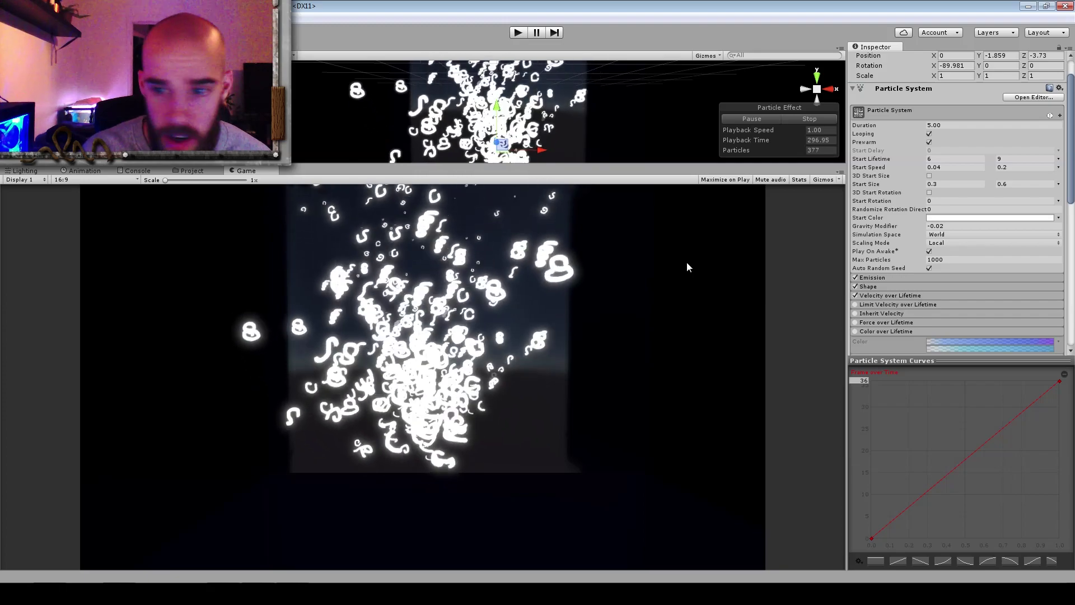
Set the Texture Sheet Animation Cycles value to 5.
{"action": "scroll", "coordinate": [873, 256], "scroll_direction": "down", "scroll_amount": 5}
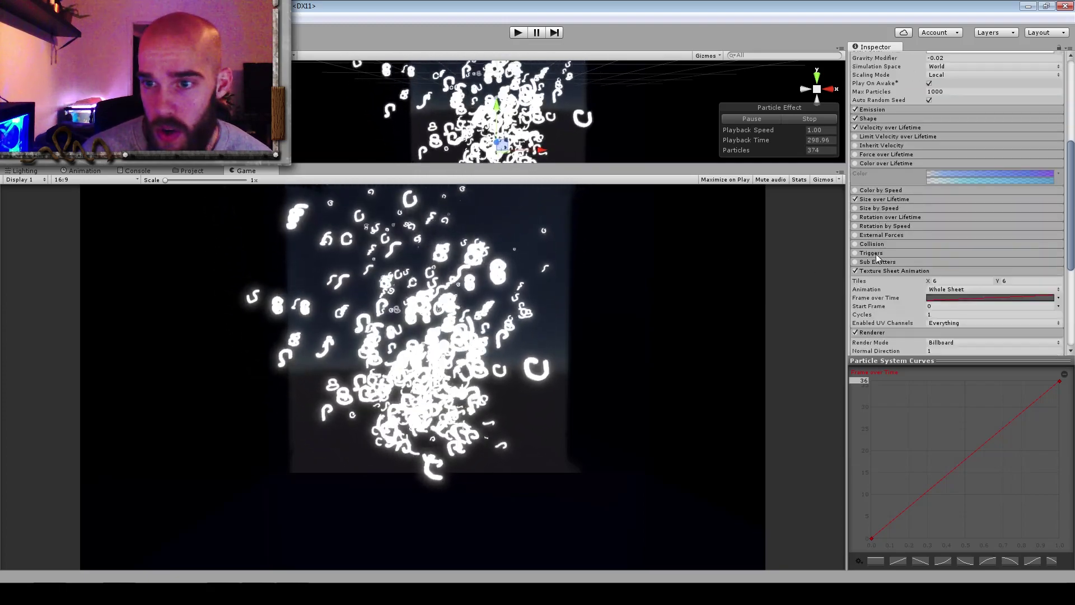
{"action": "scroll", "coordinate": [872, 254], "scroll_direction": "down", "scroll_amount": 2}
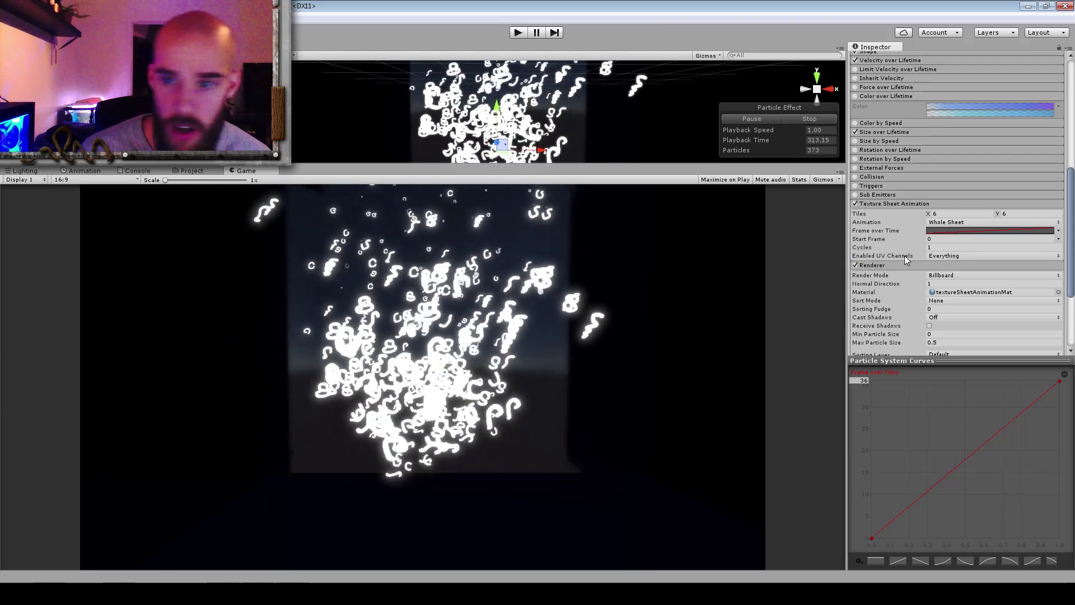
{"action": "left_click", "coordinate": [931, 247]}
{"action": "type", "text": "2"}
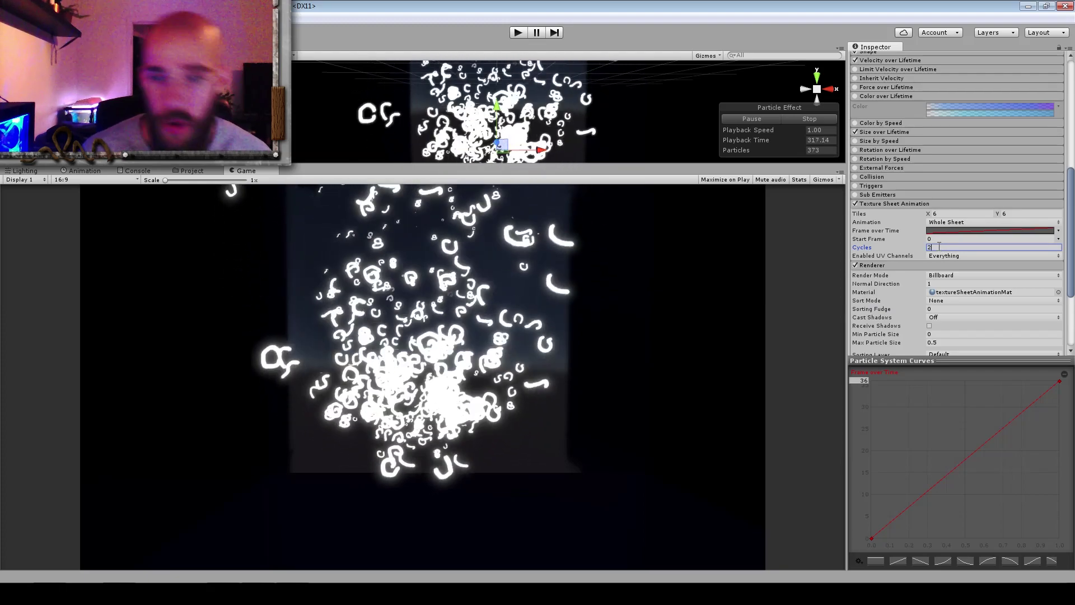
{"action": "key", "text": "BackSpace"}
{"action": "type", "text": "5"}
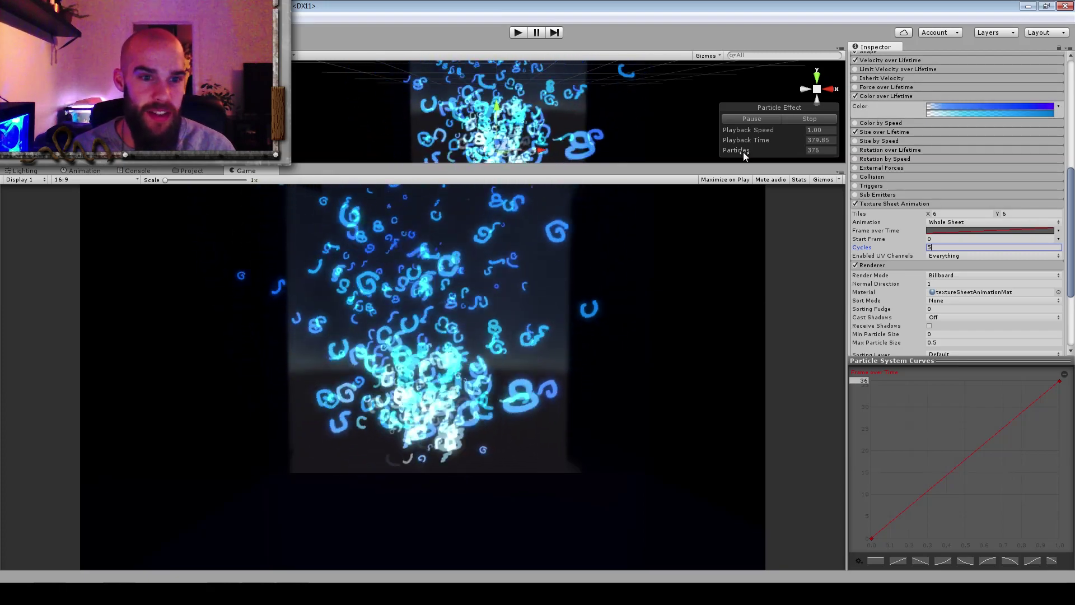
Enlarge the Scene view and orbit around the blue curl particles from several angles.
{"action": "left_click_drag", "start_coordinate": [567, 167], "coordinate": [540, 357]}
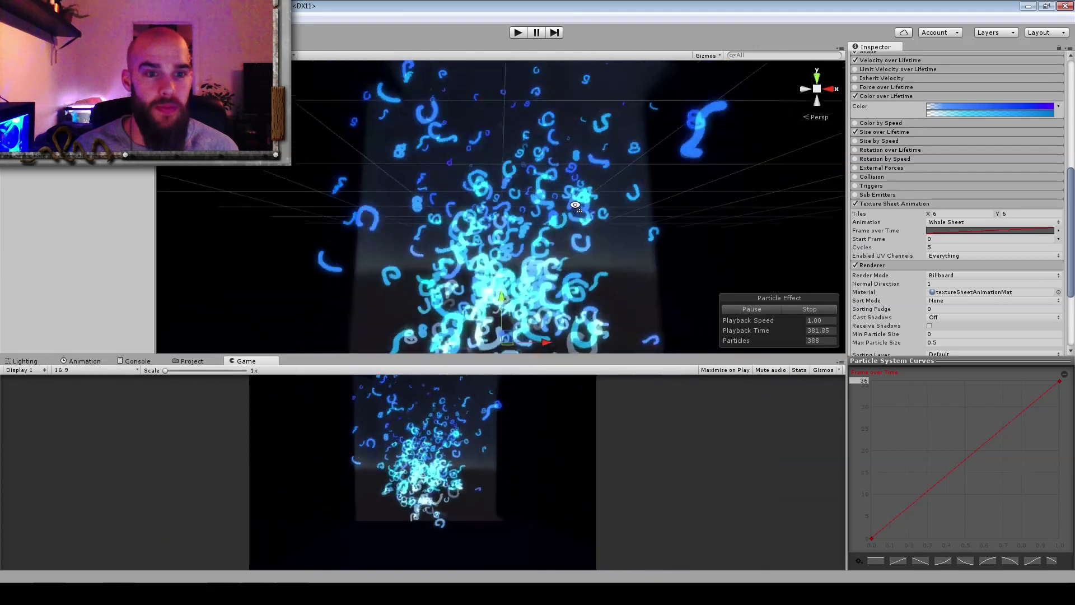
{"action": "left_click_drag", "start_coordinate": [575, 205], "coordinate": [513, 360], "text": "alt"}
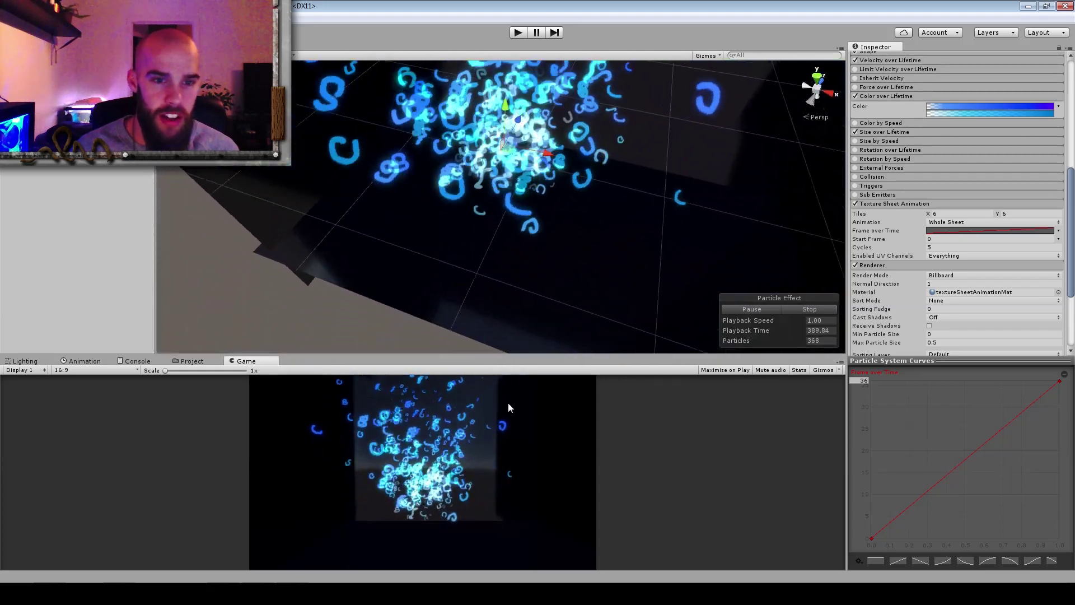
{"action": "left_click_drag", "start_coordinate": [508, 403], "coordinate": [531, 246], "text": "alt"}
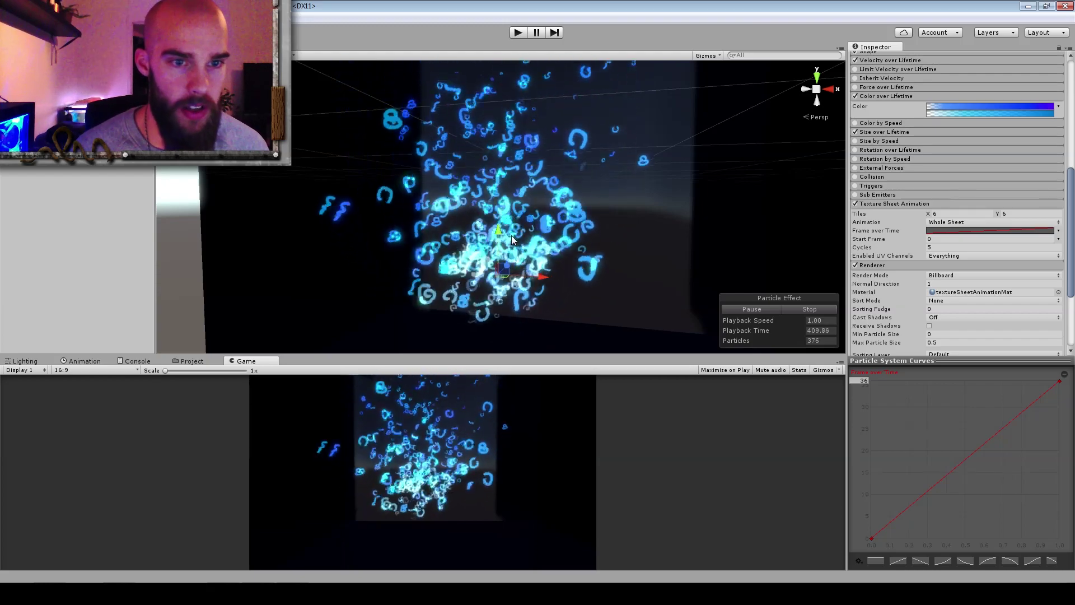
{"action": "left_click_drag", "start_coordinate": [511, 235], "coordinate": [536, 257], "text": "alt"}
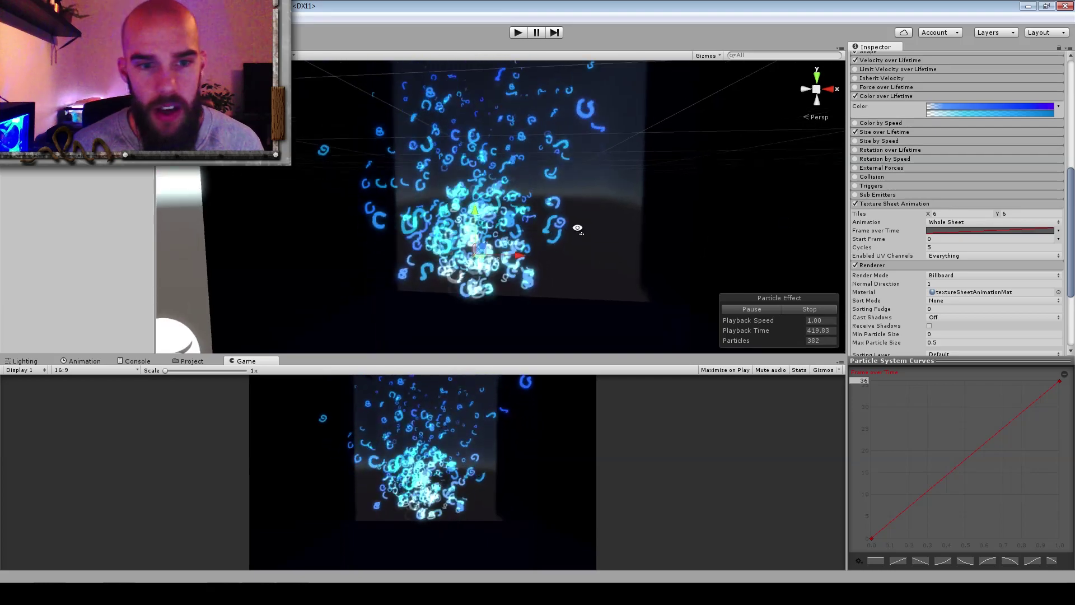
{"action": "scroll", "coordinate": [582, 235], "scroll_direction": "up", "scroll_amount": 2}
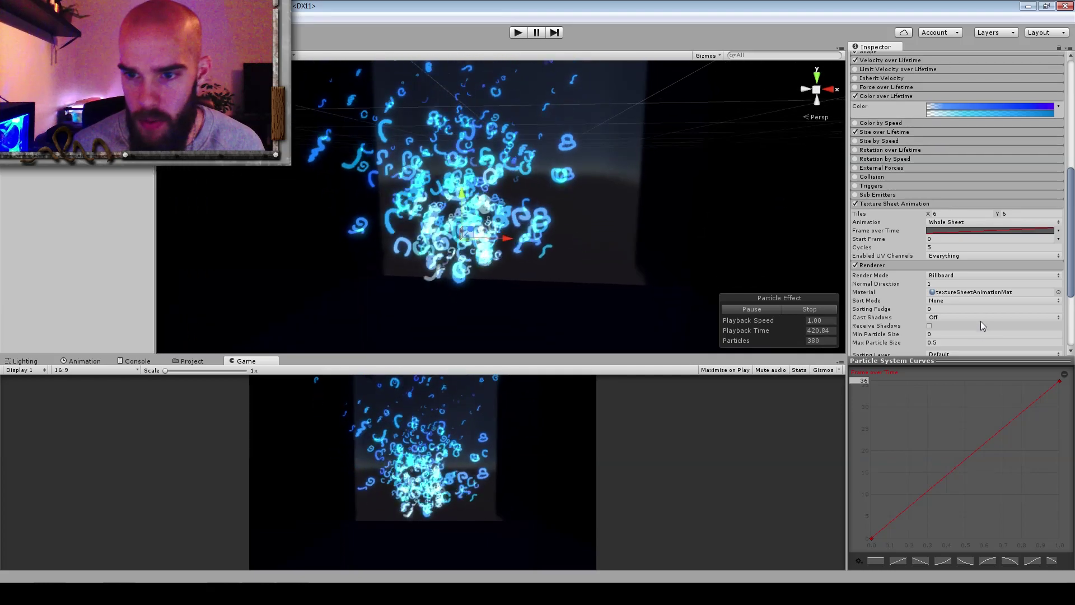
{"action": "left_click", "coordinate": [947, 248]}
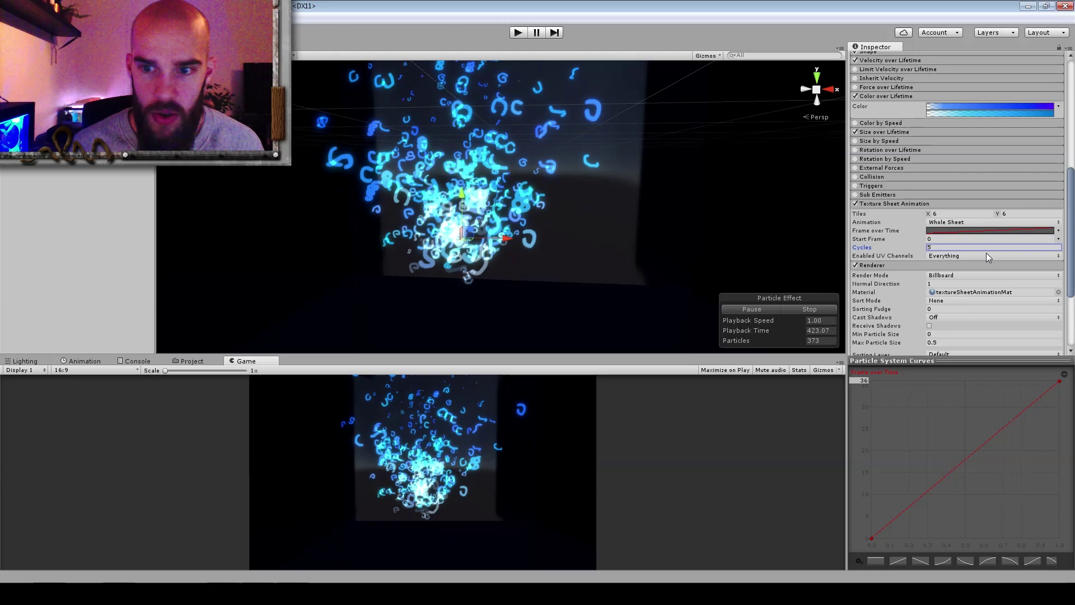
{"action": "double_click", "coordinate": [943, 248]}
{"action": "type", "text": "7"}
{"action": "key", "text": "Return"}
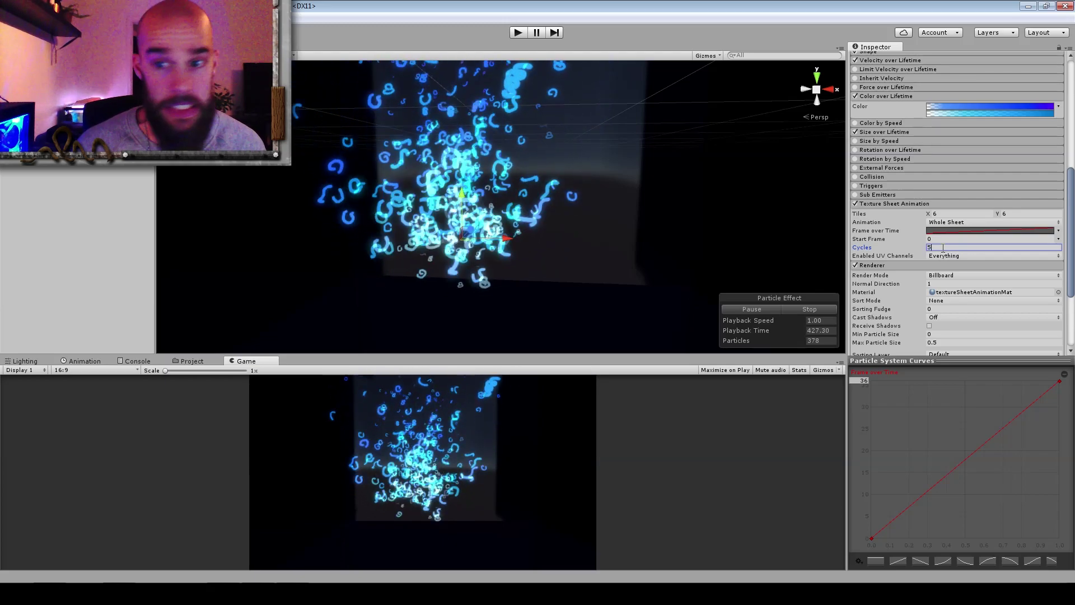
{"action": "type", "text": "0"}
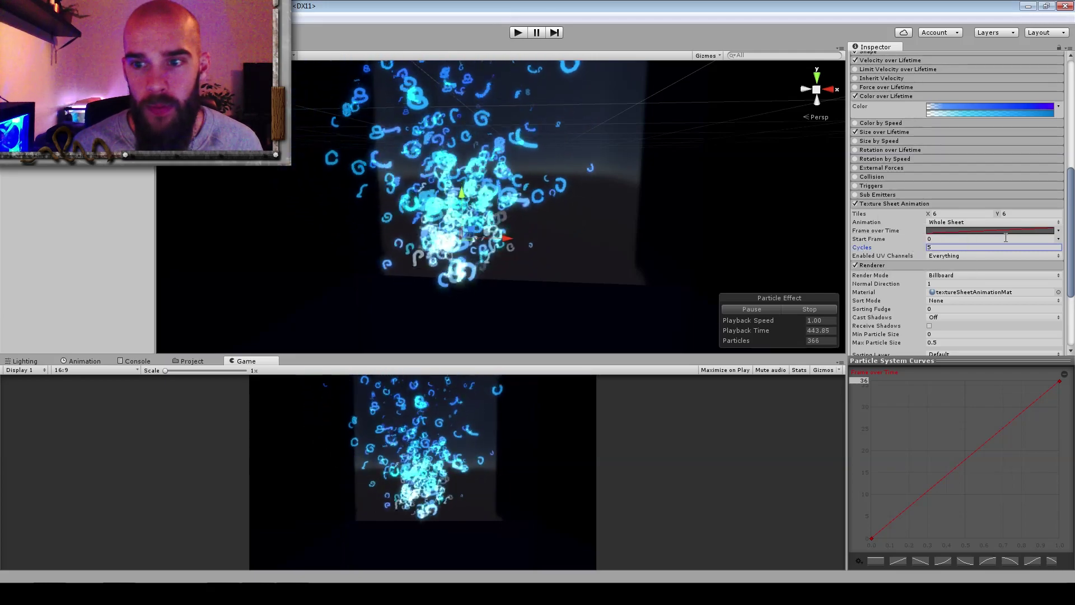
{"action": "left_click", "coordinate": [1056, 231]}
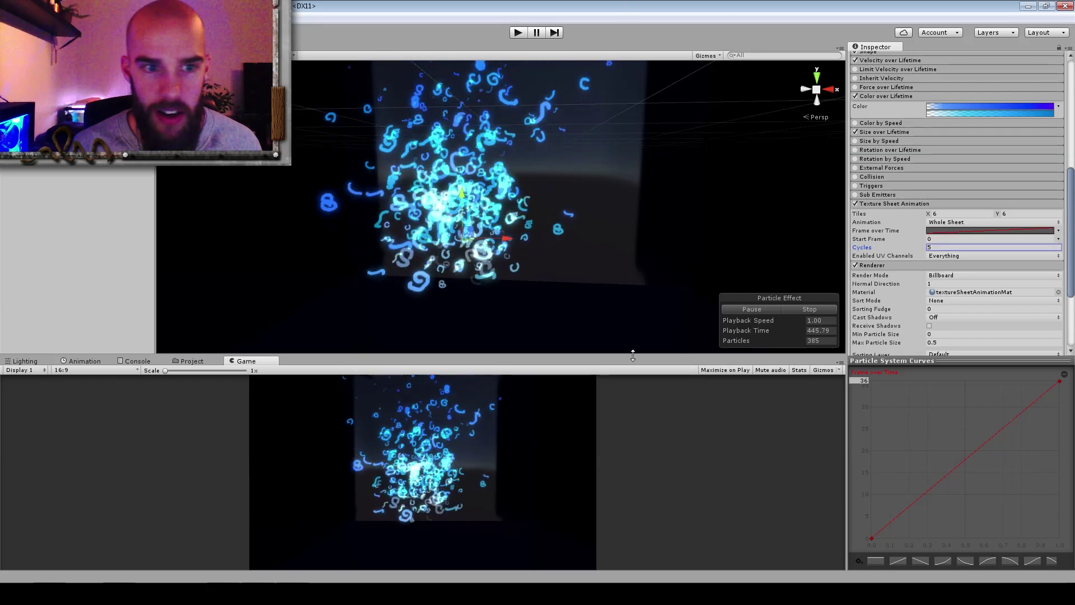
{"action": "left_click_drag", "start_coordinate": [538, 168], "coordinate": [519, 263], "text": "alt"}
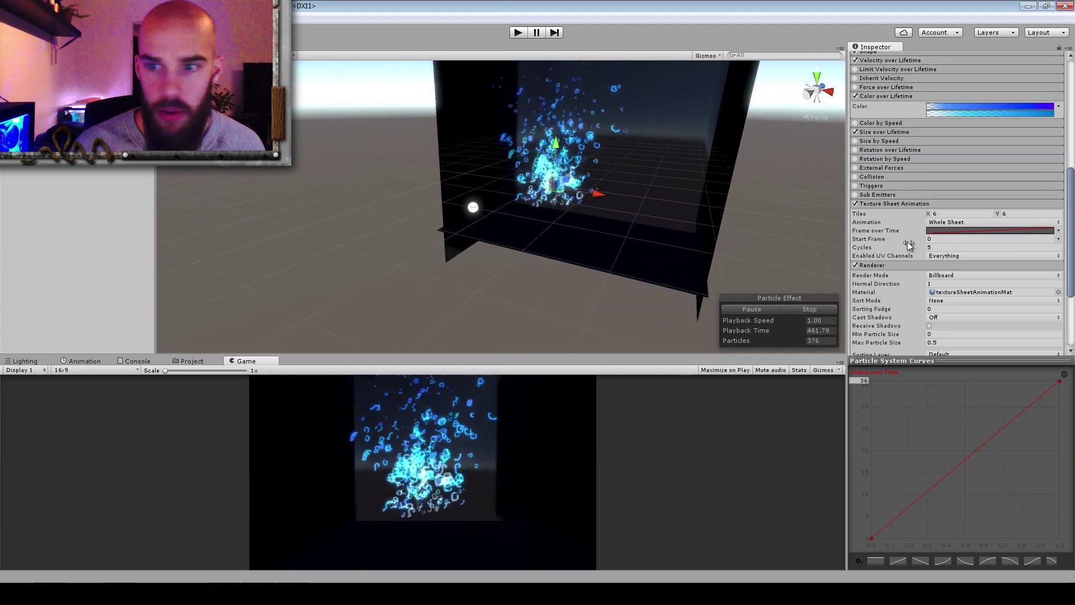
{"action": "scroll", "coordinate": [908, 245], "scroll_direction": "down", "scroll_amount": 3}
{"action": "scroll", "coordinate": [909, 245], "scroll_direction": "up", "scroll_amount": 6}
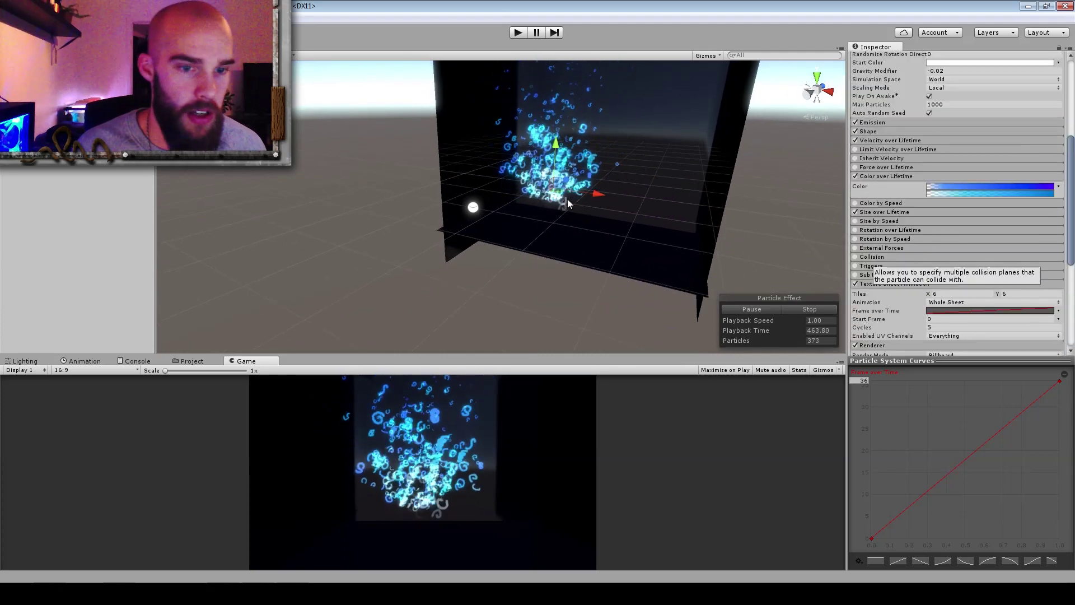
{"action": "left_click_drag", "start_coordinate": [568, 203], "coordinate": [654, 172], "text": "alt"}
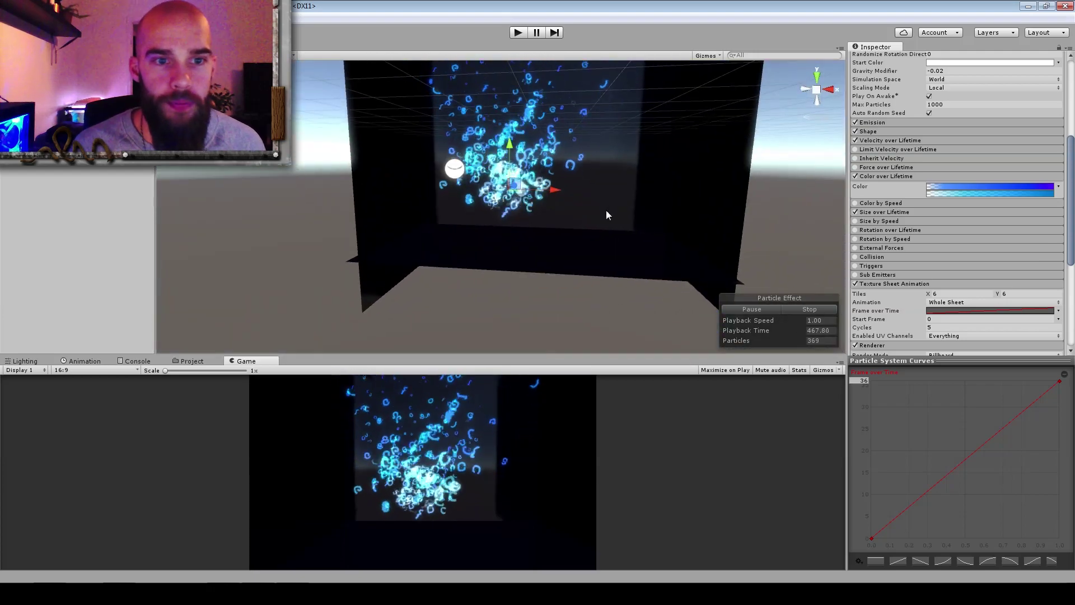
{"action": "right_click_drag", "start_coordinate": [605, 215], "coordinate": [448, 335], "text": "alt"}
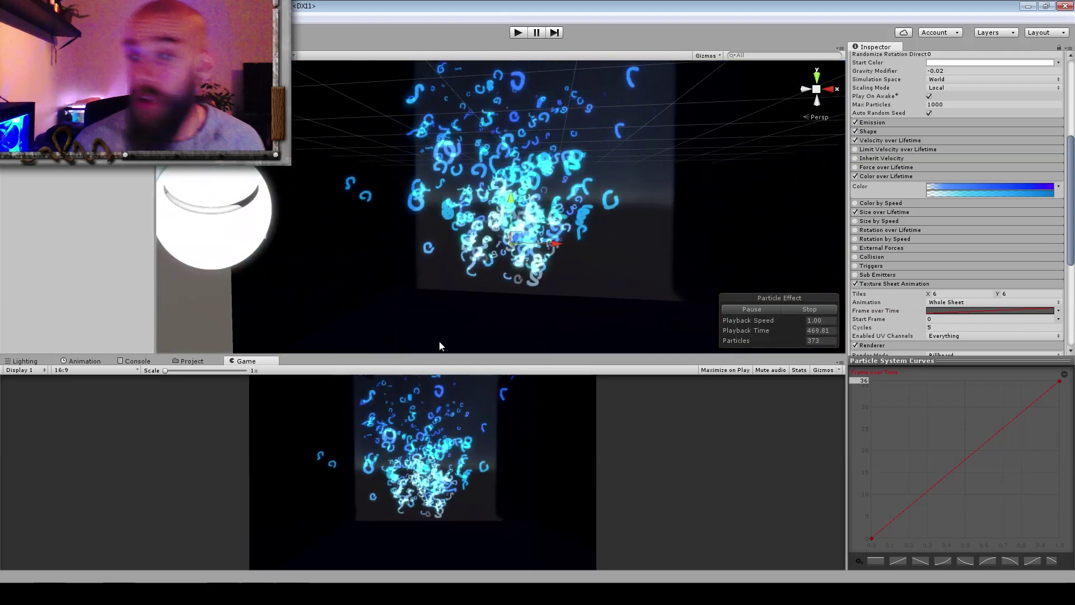